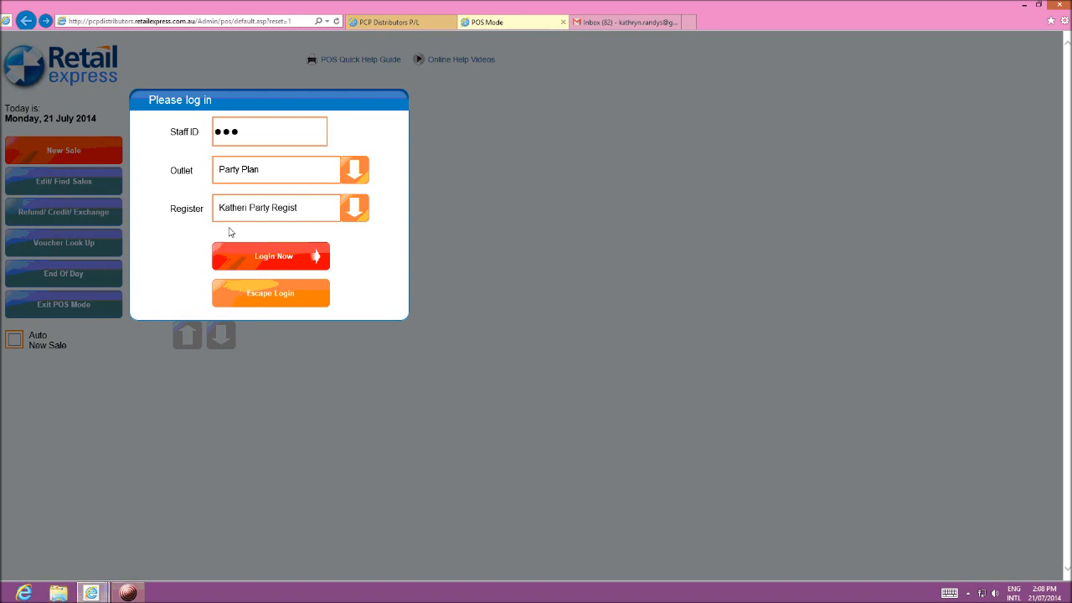
# Step: Log in to the Party Plan outlet's register and start a new customer record in the sale
pyautogui.click(256, 261)
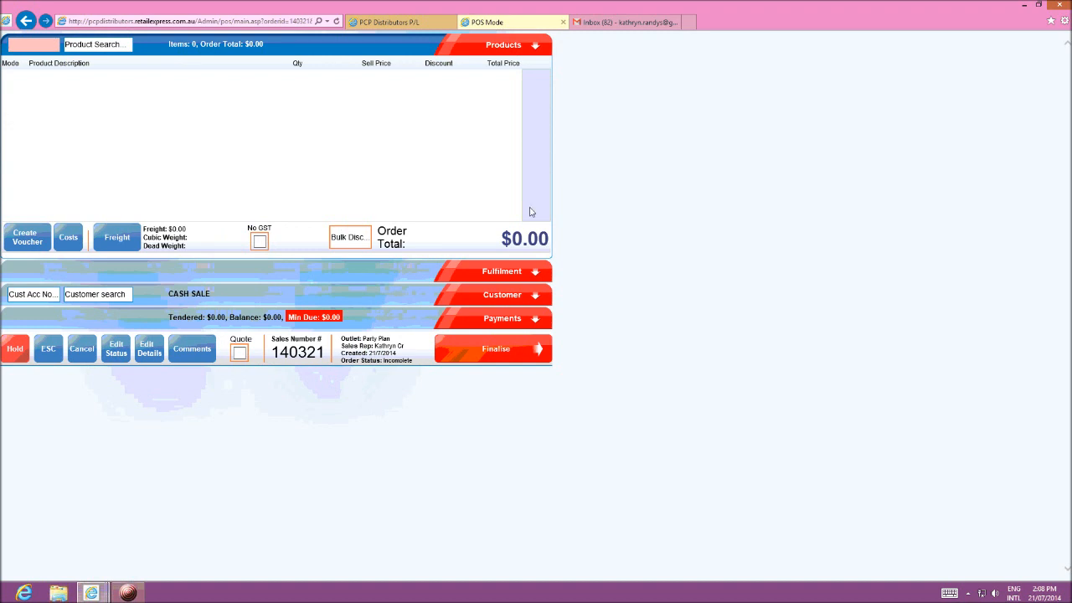
pyautogui.click(503, 294)
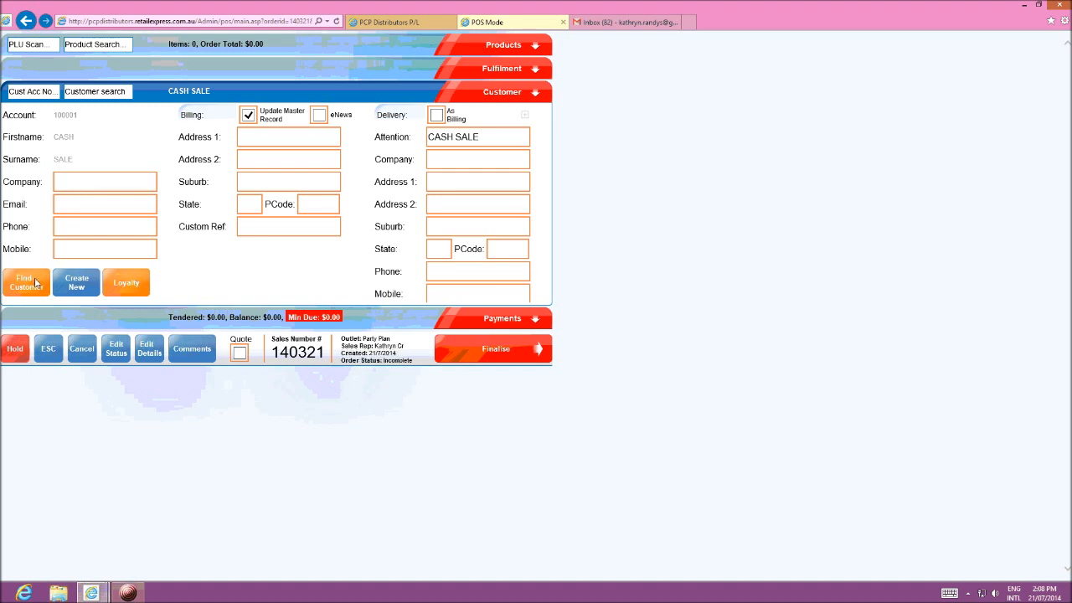
pyautogui.click(76, 285)
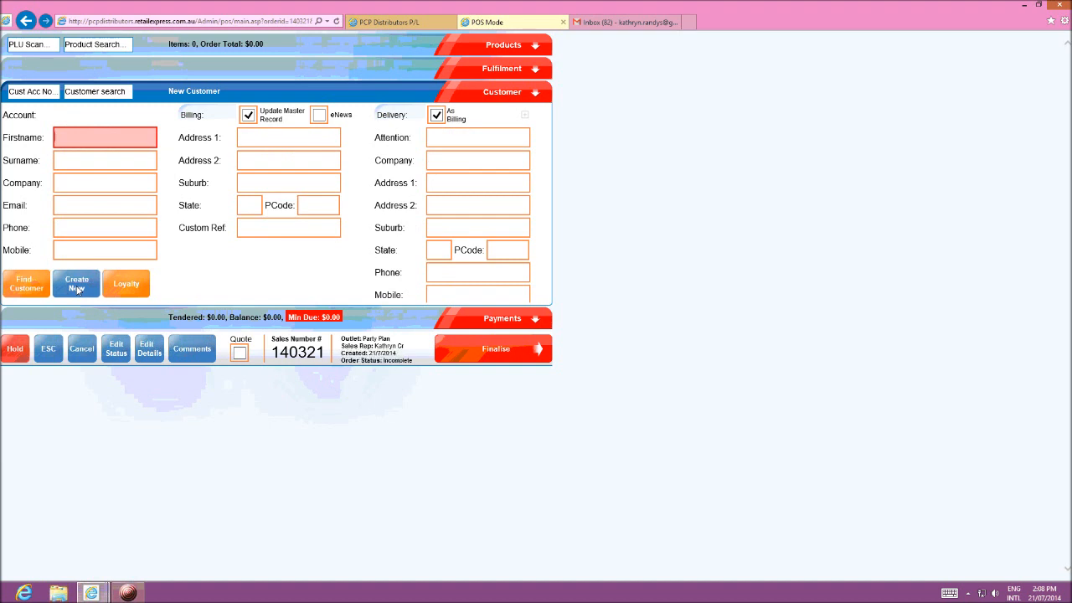
# Step: View the customer search form and return to the blank new customer record
pyautogui.click(28, 285)
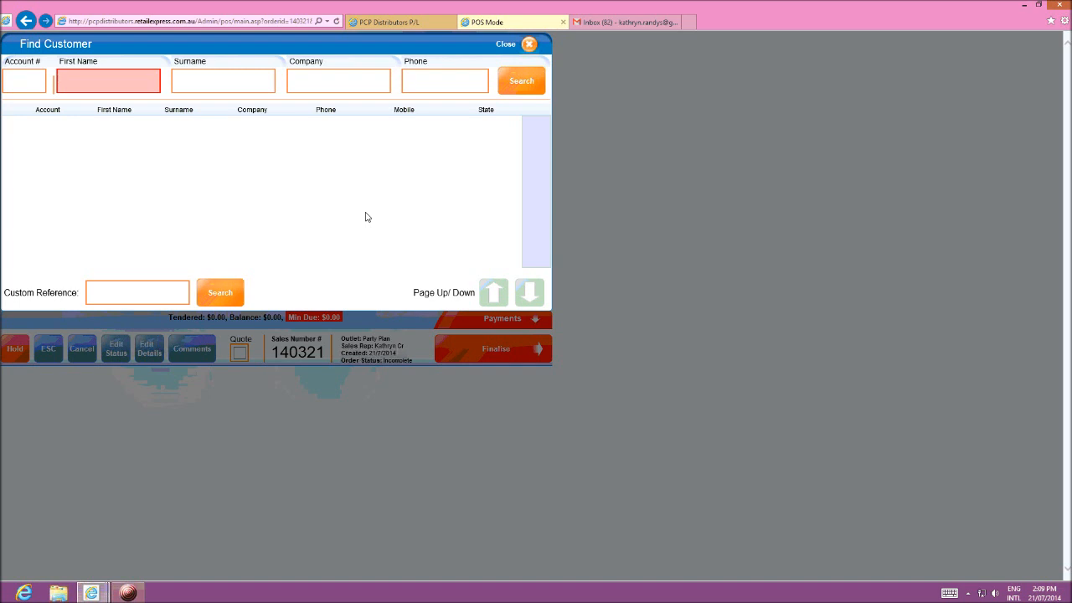
pyautogui.click(527, 45)
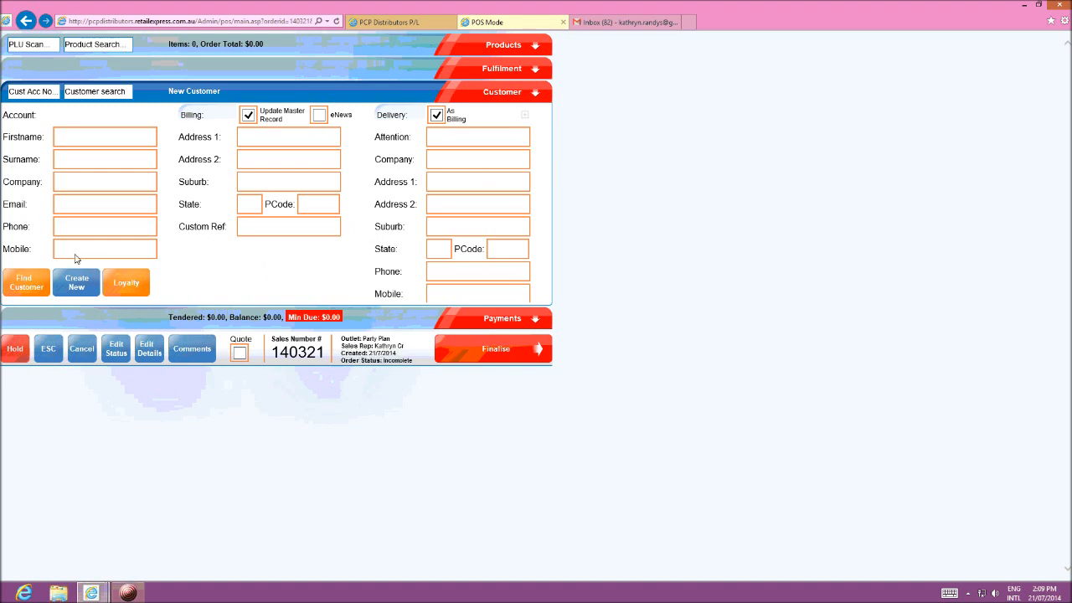
pyautogui.click(63, 183)
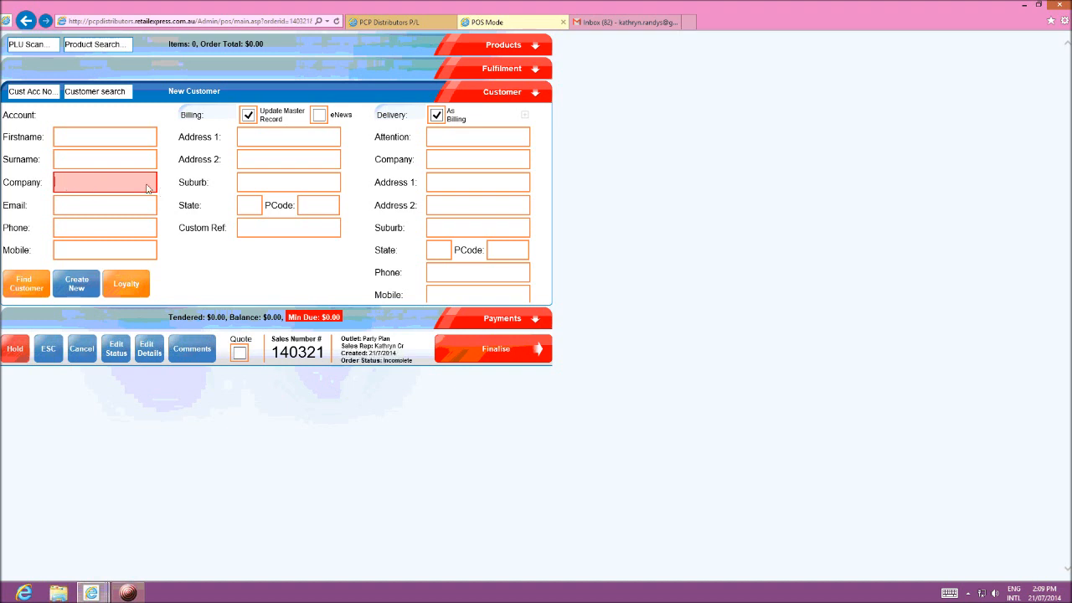
# Step: Enter the new customer's first name and surname
pyautogui.click(74, 140)
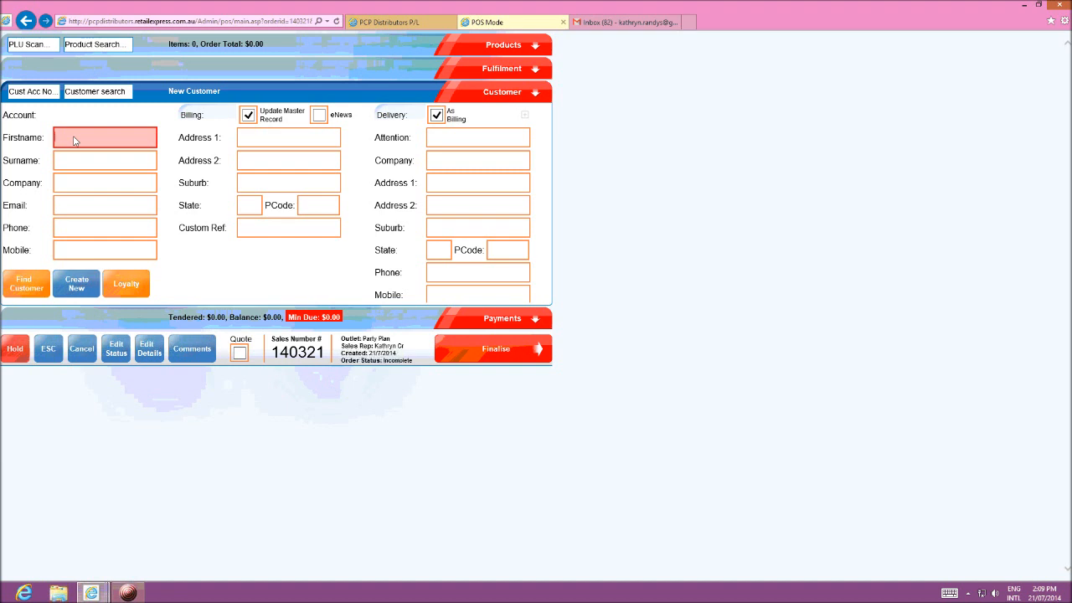
pyautogui.write('Fred')
pyautogui.click(78, 159)
pyautogui.write('Blo')
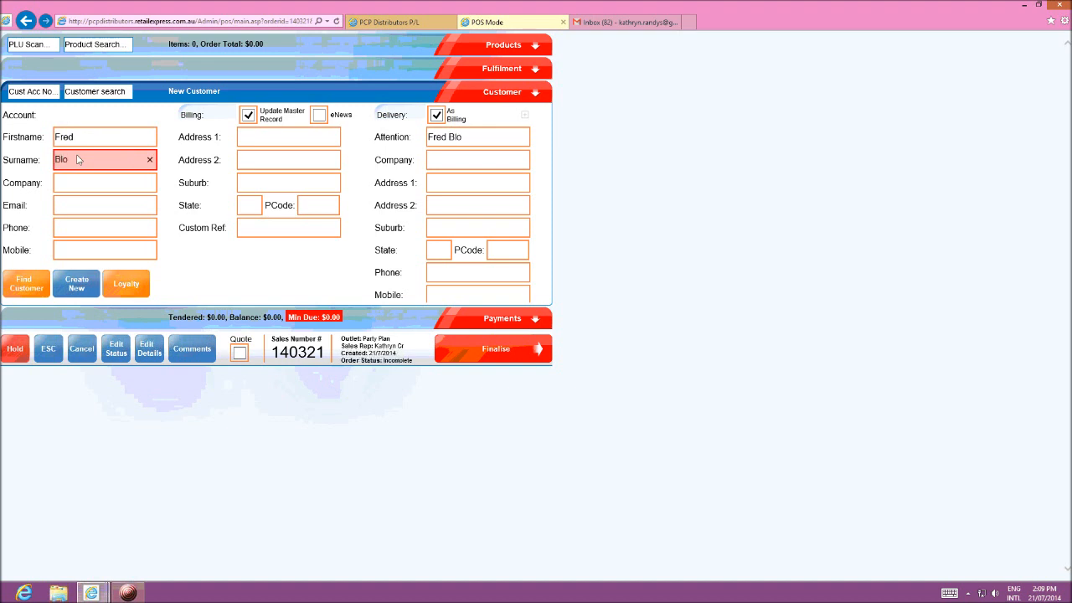
pyautogui.write('g')
# Step: Fill in the new customer's company field with the consultant's full name
pyautogui.click(82, 188)
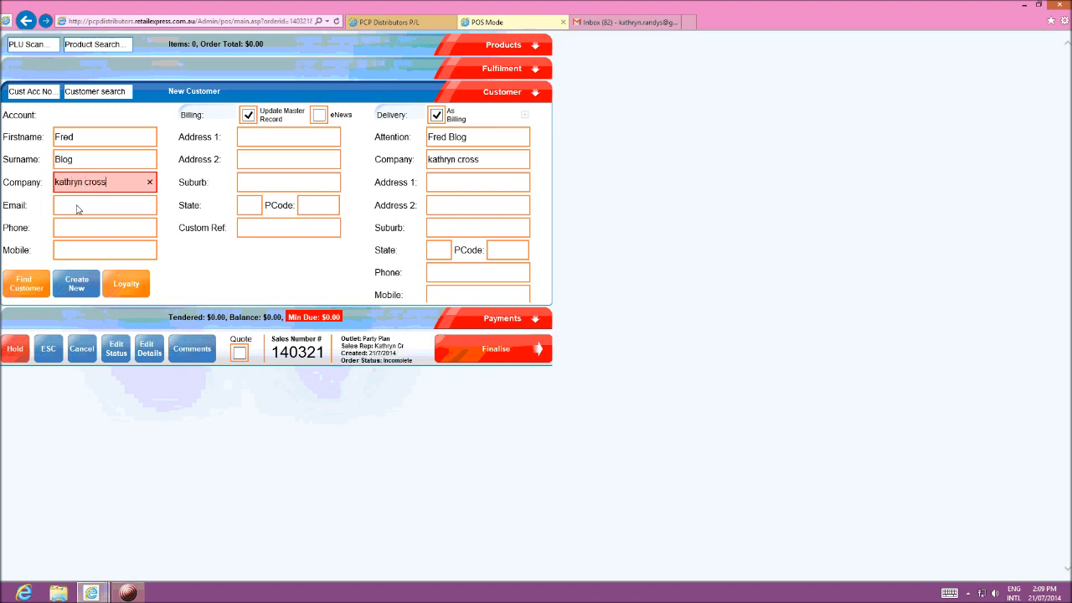
# Step: Enter the e-mail address in the new customer record
pyautogui.click(77, 209)
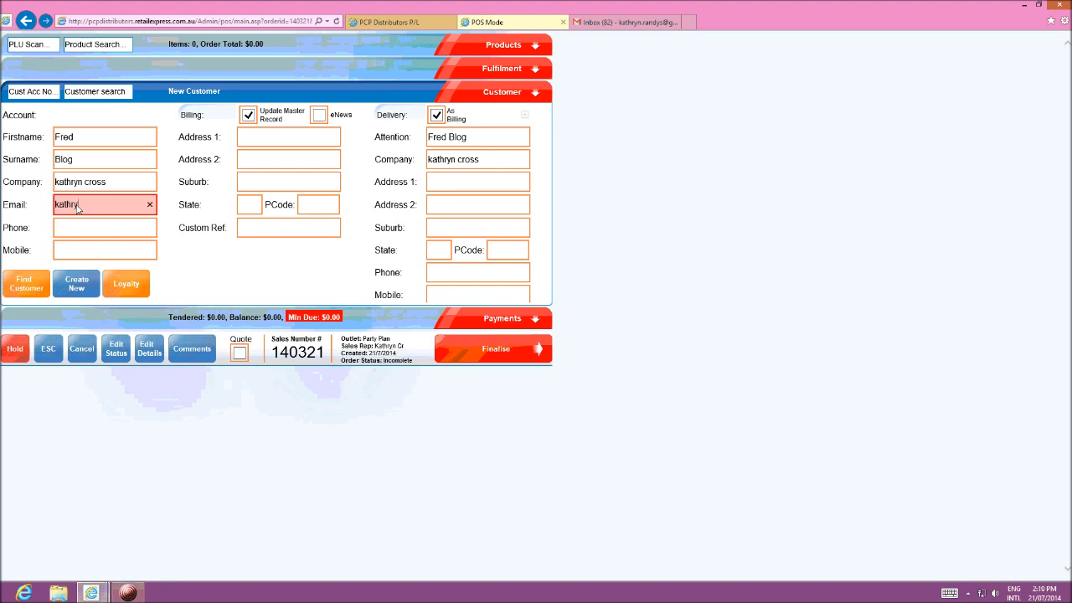
# Step: Enter the new customer's landline phone number and mobile number
pyautogui.click(81, 232)
pyautogui.write('43902399')
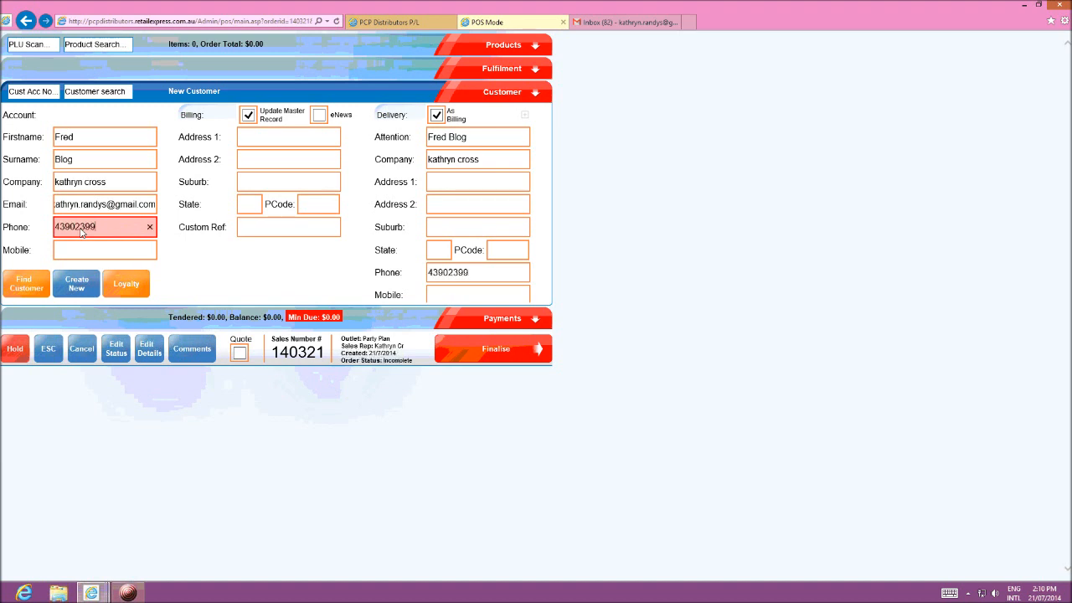
pyautogui.click(76, 249)
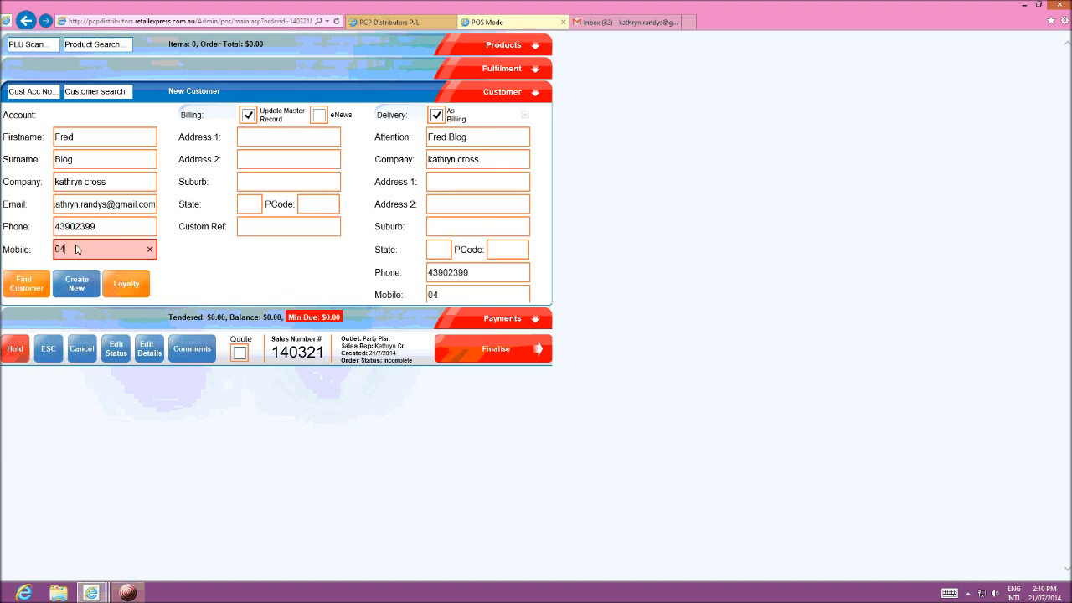
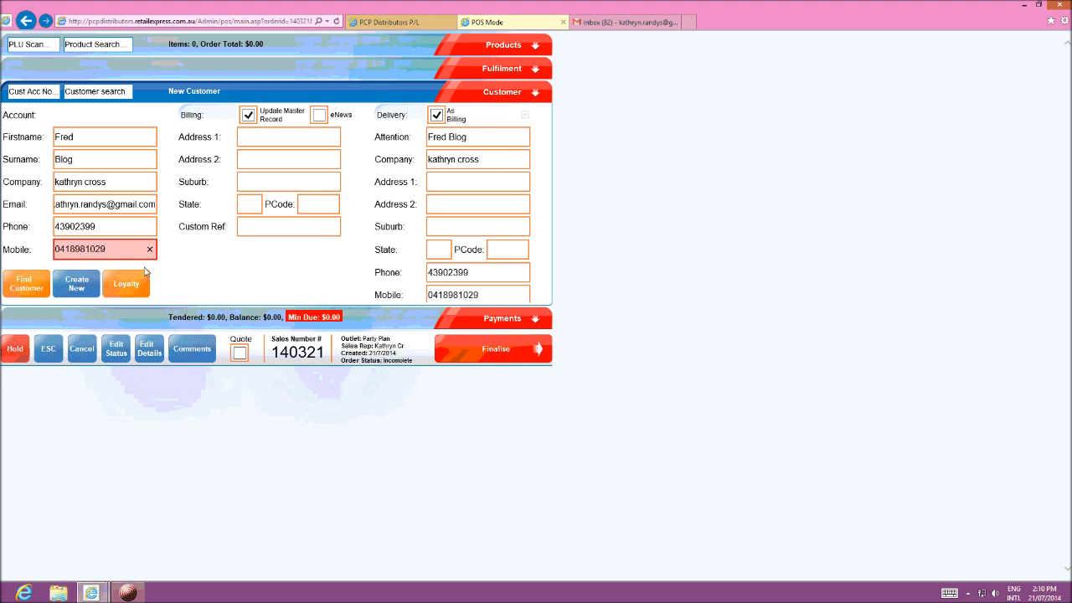
# Step: Enter the customer's street address in the first billing address line, leaving out the suburb
pyautogui.click(253, 140)
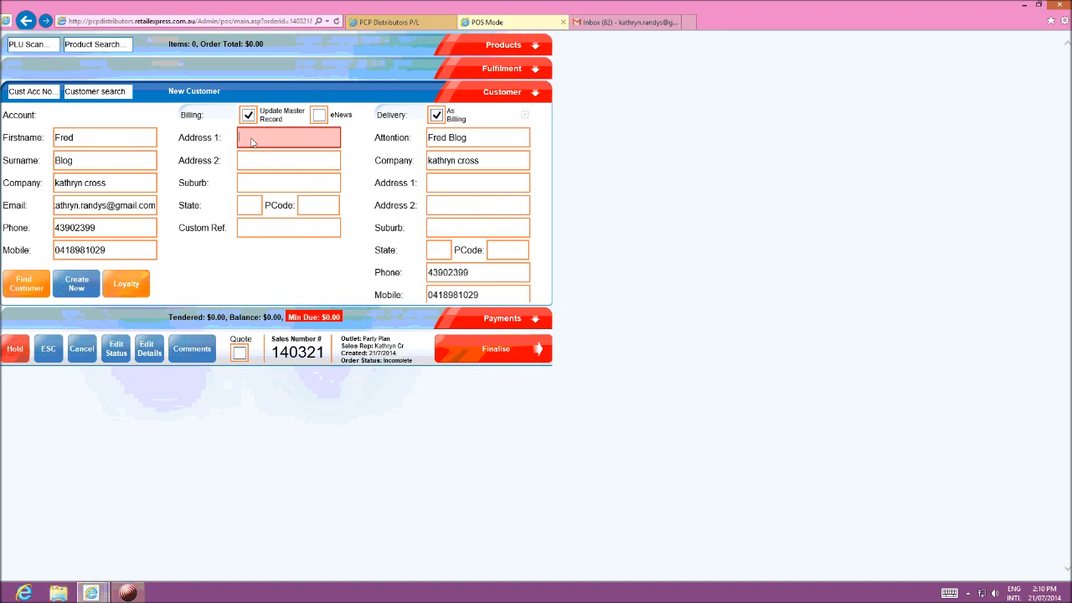
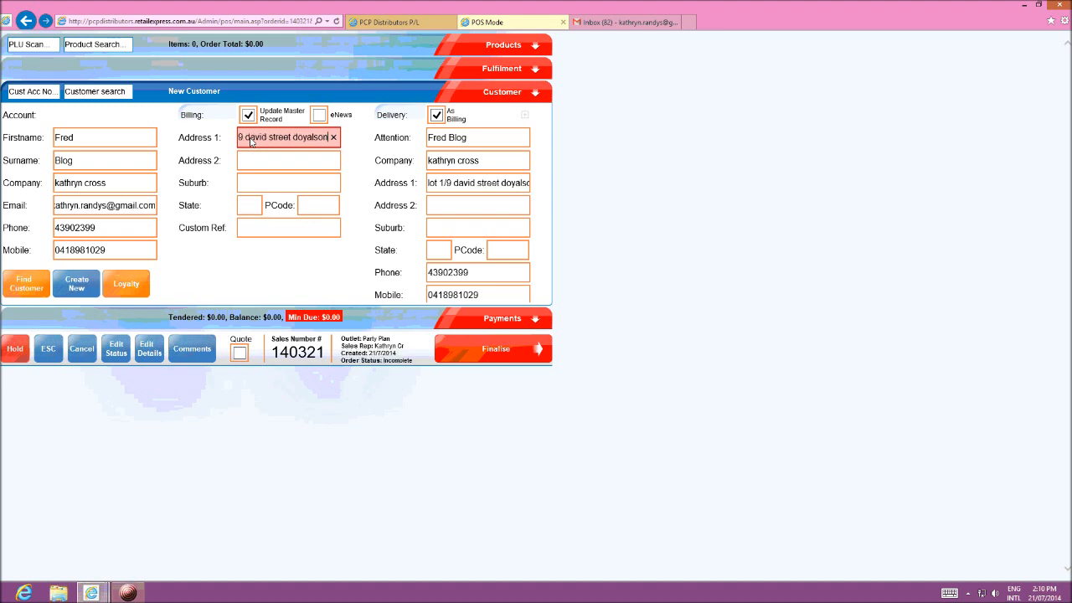
# Step: Fill in the customer's billing suburb, state and postcode, and subscribe the customer to eNews
pyautogui.click(275, 186)
pyautogui.write('doy')
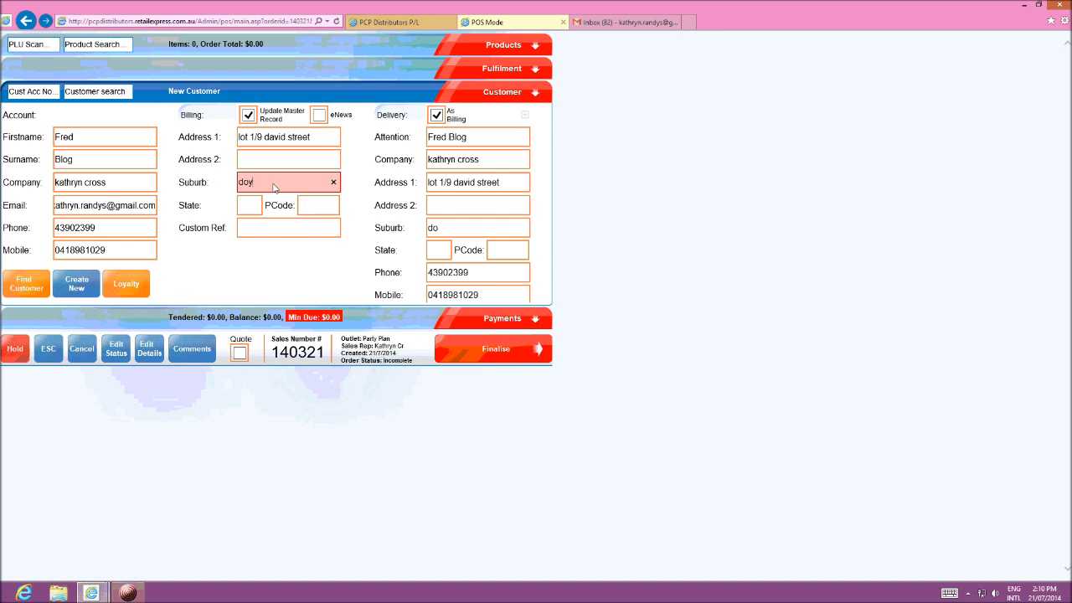
pyautogui.write('alson')
pyautogui.click(248, 207)
pyautogui.write('NSW')
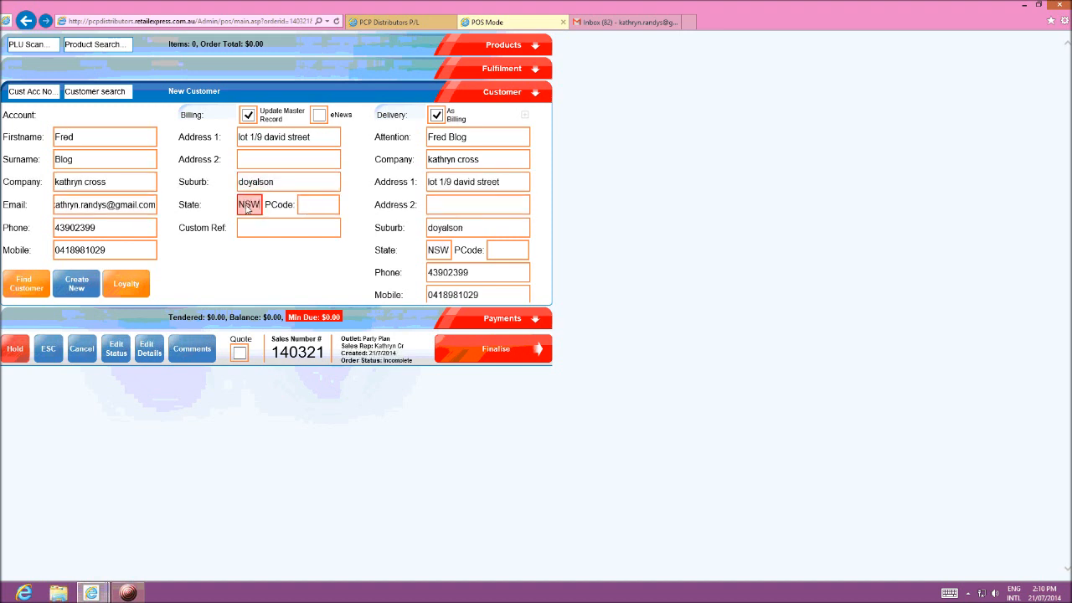
pyautogui.click(311, 205)
pyautogui.write('2262')
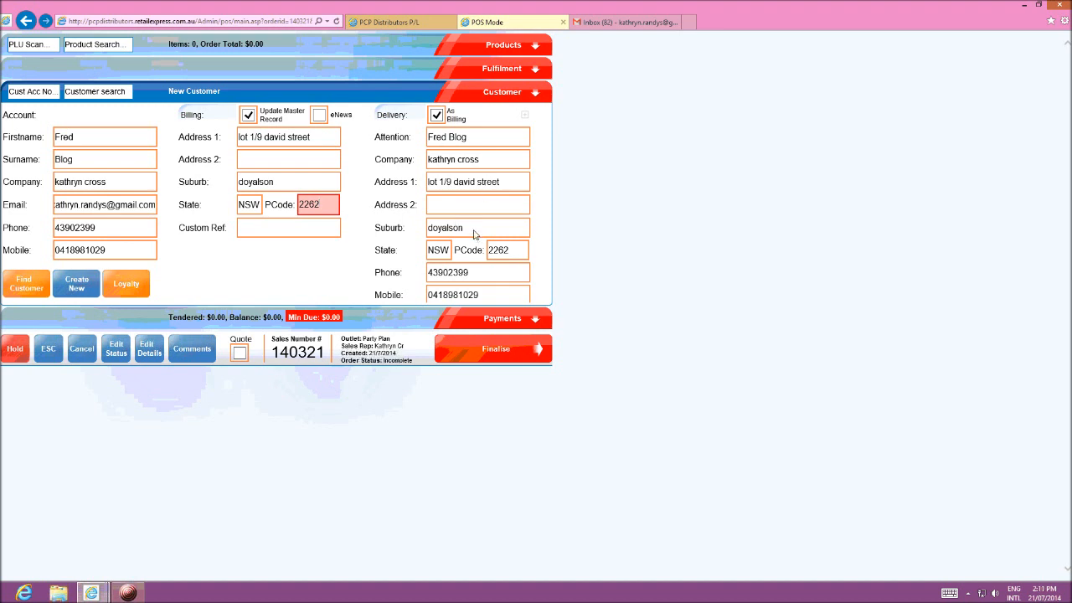
pyautogui.click(253, 231)
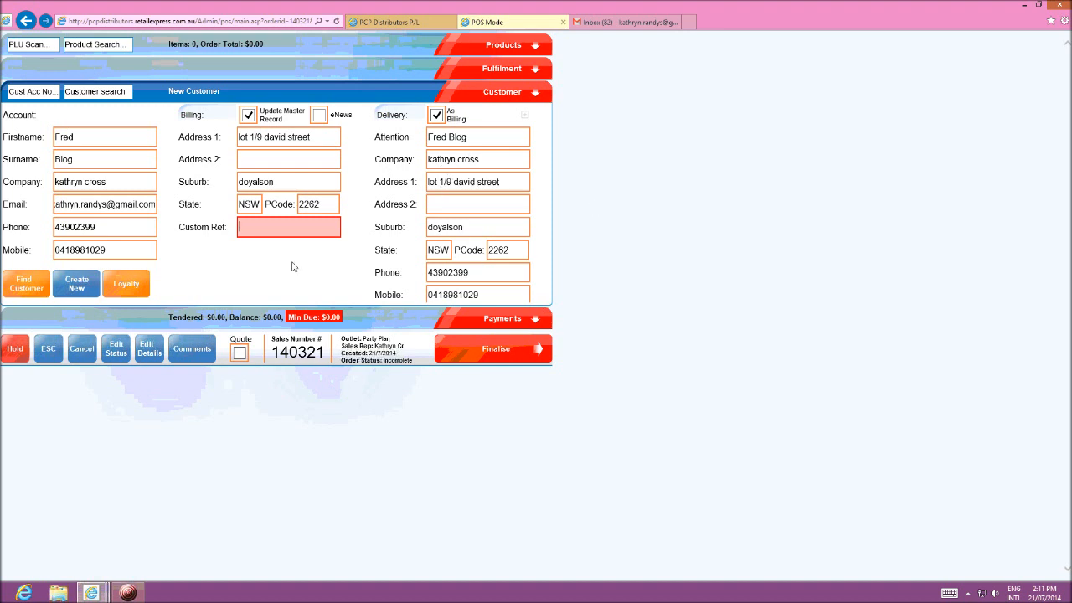
pyautogui.click(318, 117)
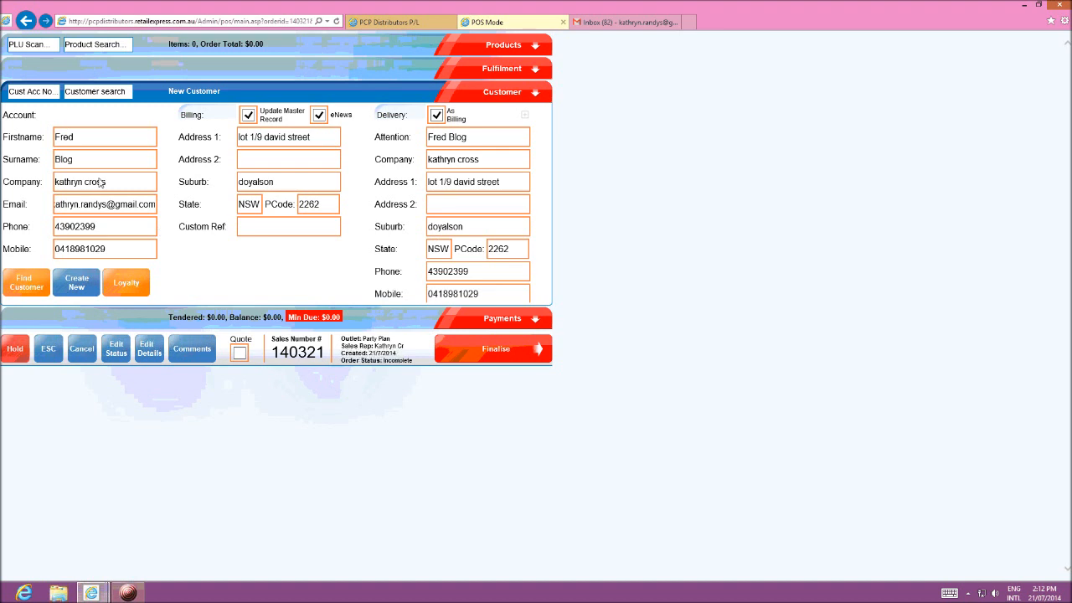
# Step: Add the product with PLU 130913 to the order
pyautogui.click(504, 47)
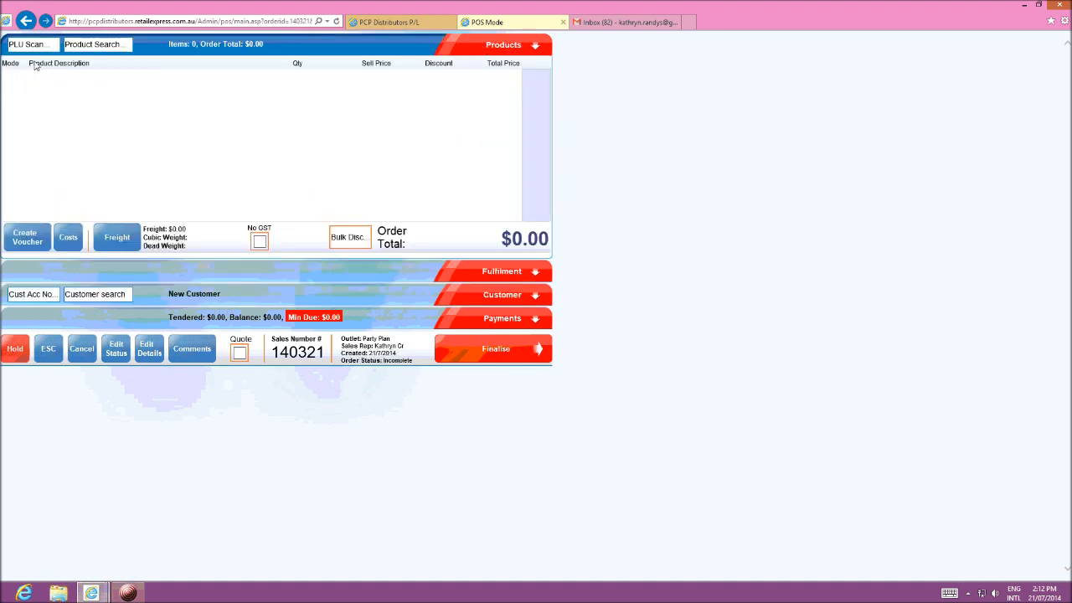
pyautogui.click(21, 47)
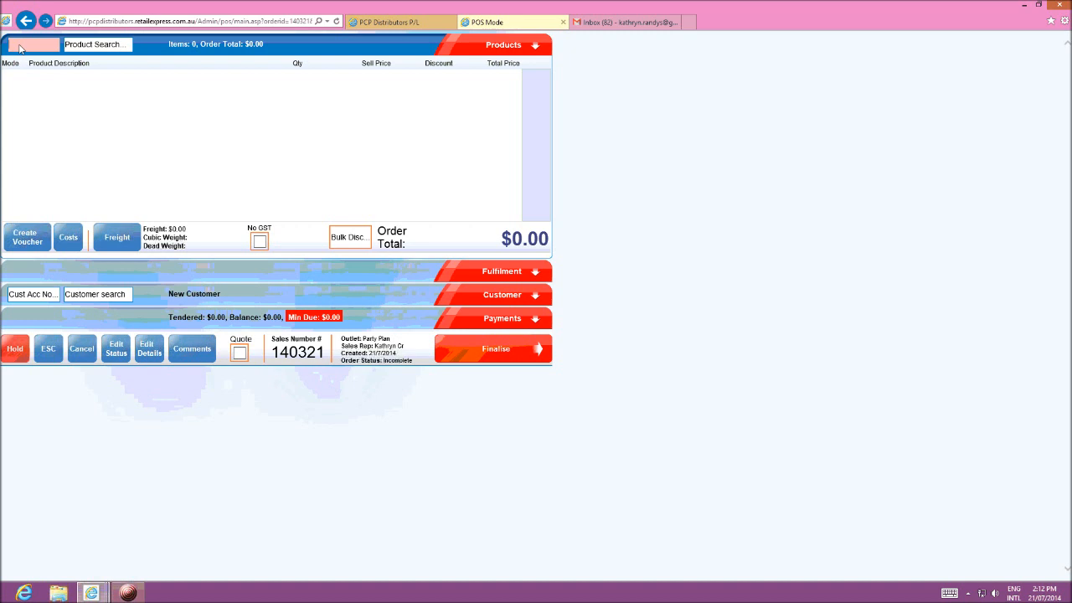
pyautogui.write('130913')
pyautogui.press('Return')
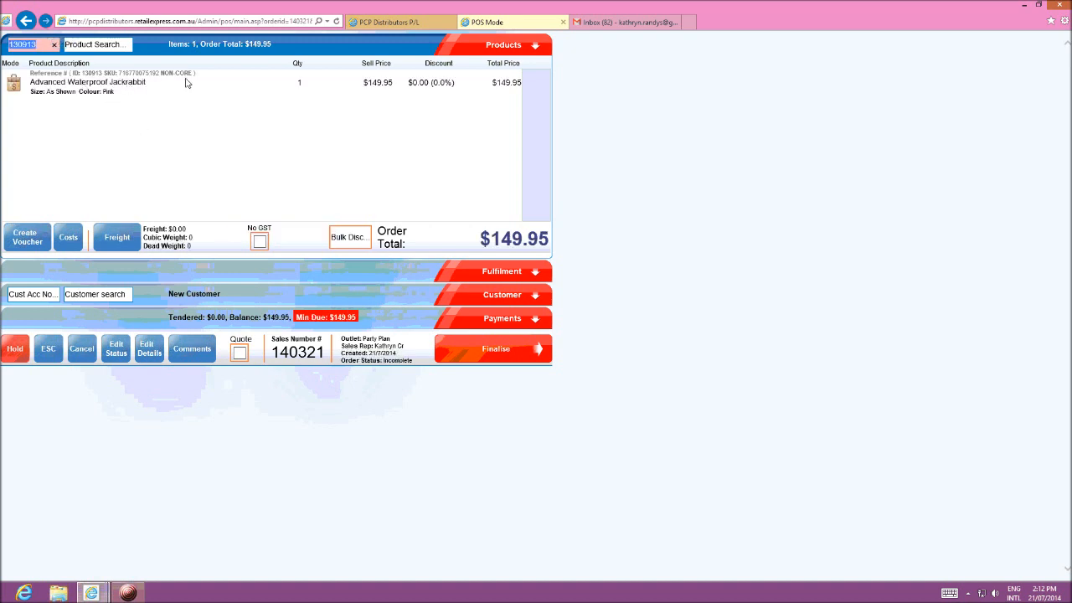
# Step: Try to find a product by searching for "avanced waterproof"
pyautogui.click(90, 48)
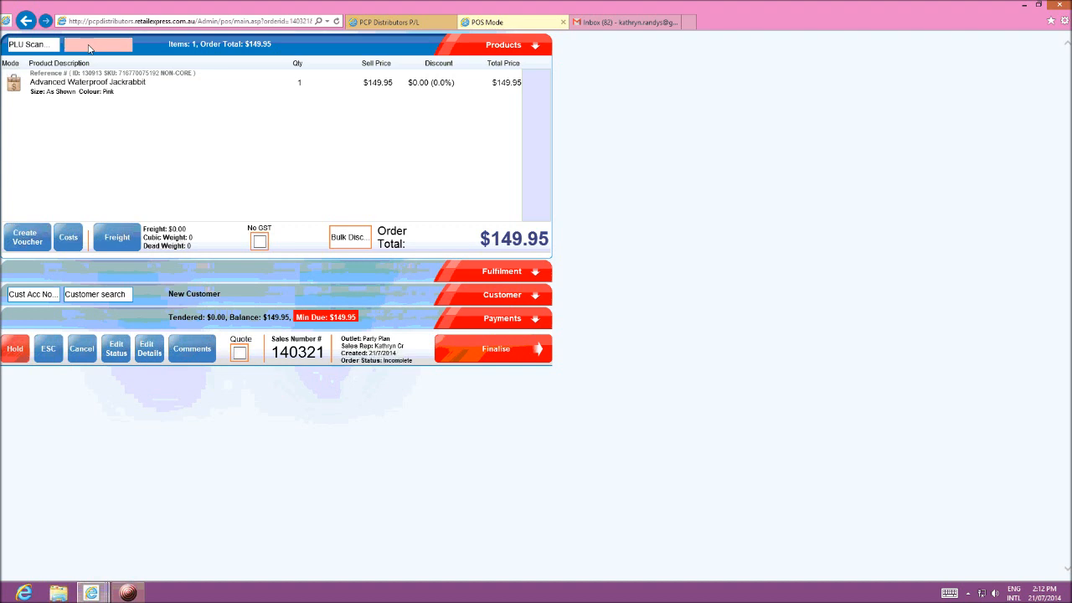
pyautogui.write('a')
pyautogui.write('van')
pyautogui.write('ced')
pyautogui.write(' water')
pyautogui.write('proof')
pyautogui.press('Return')
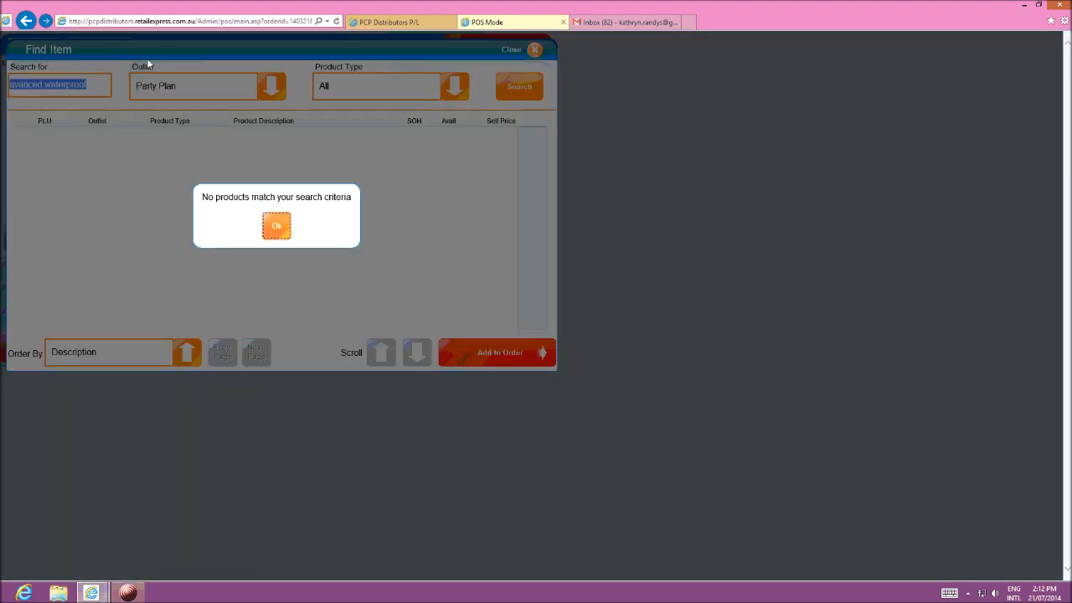
pyautogui.click(276, 227)
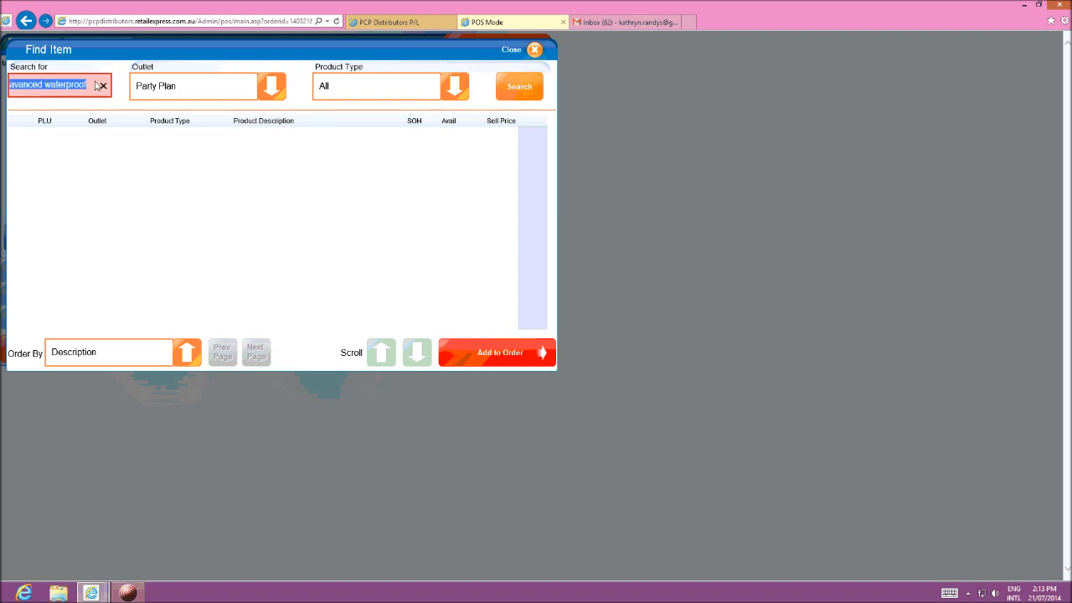
pyautogui.click(535, 50)
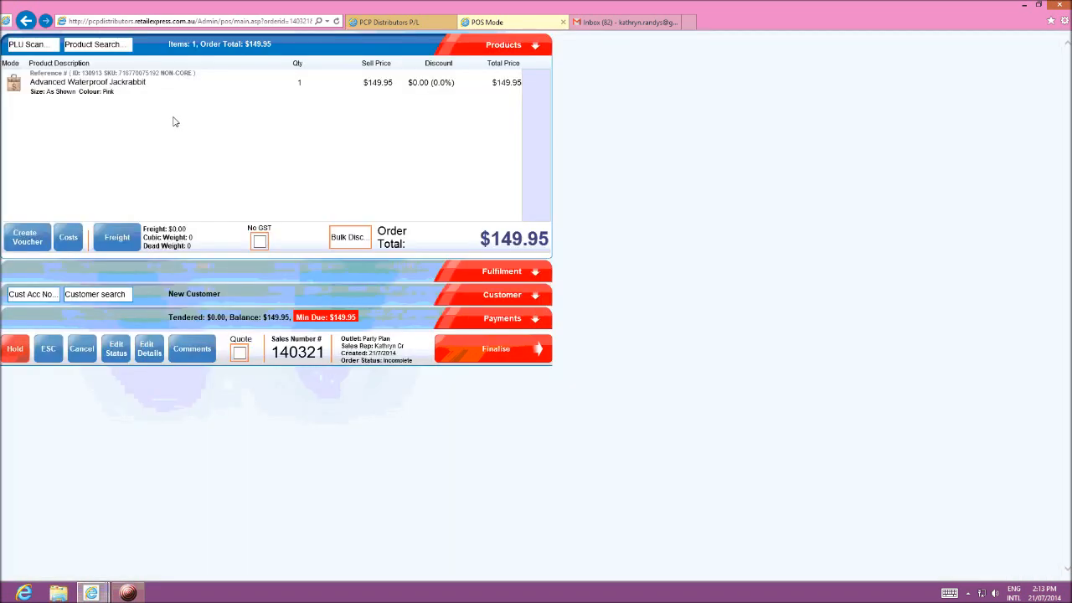
# Step: Search the products for "advanced" and add the pink Advanced Waterproof Jackrabbit to the order
pyautogui.click(82, 48)
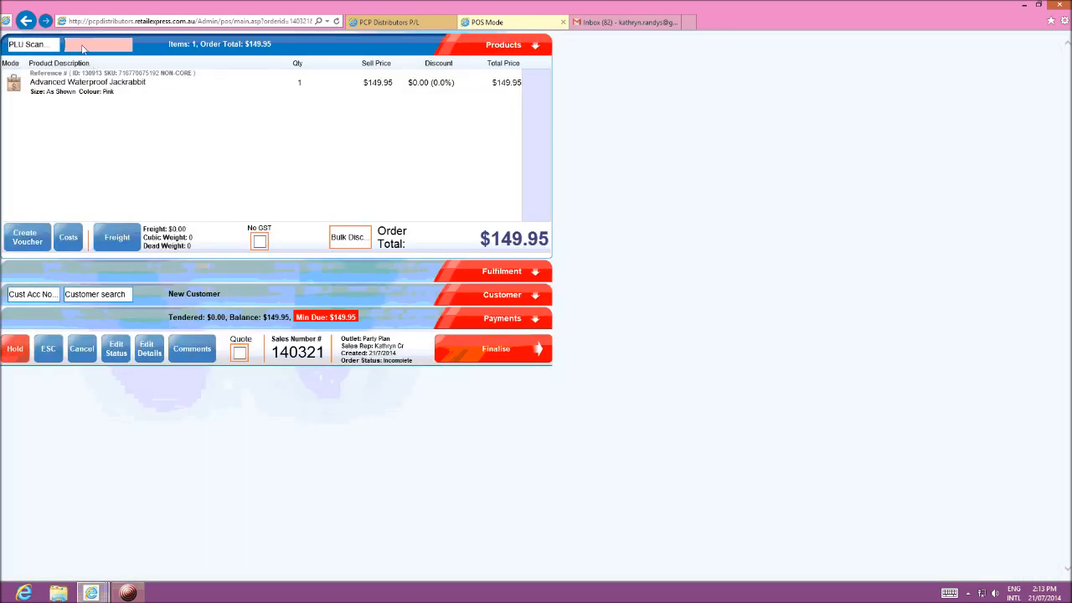
pyautogui.write('advanced')
pyautogui.press('Return')
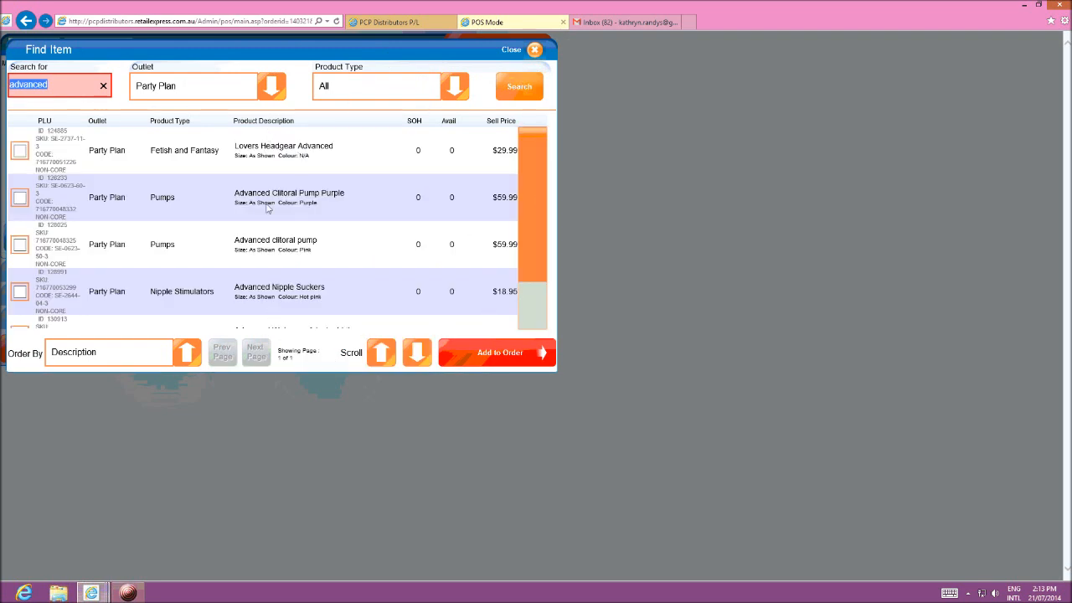
pyautogui.moveTo(532, 158); pyautogui.dragTo(535, 217)
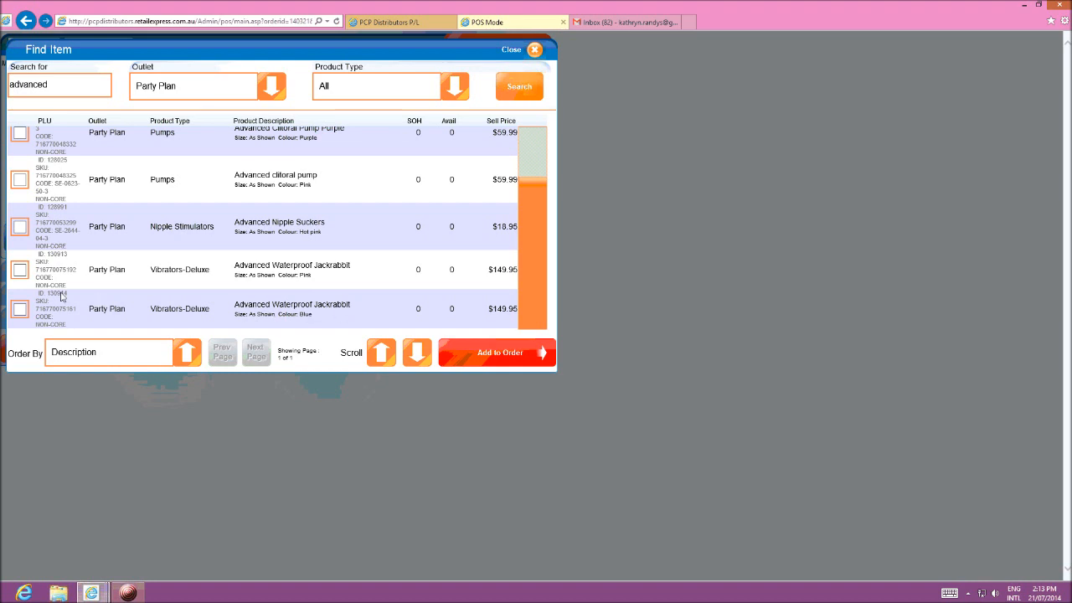
pyautogui.click(20, 270)
pyautogui.click(486, 352)
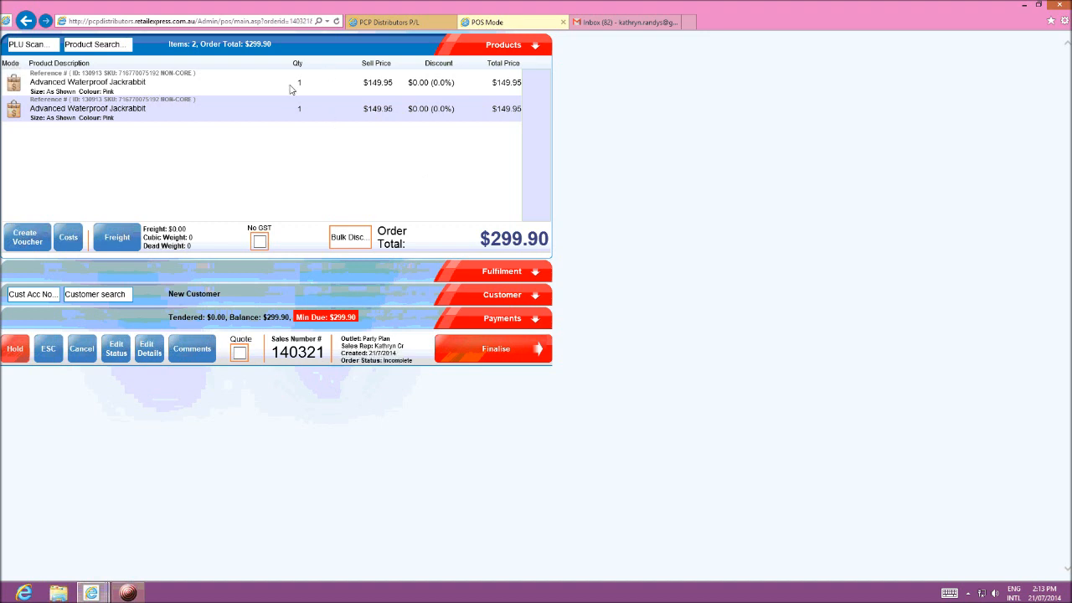
# Step: Set the quantity of the first Advanced Waterproof Jackrabbit order line to 2 and save it
pyautogui.click(187, 85)
pyautogui.write('2')
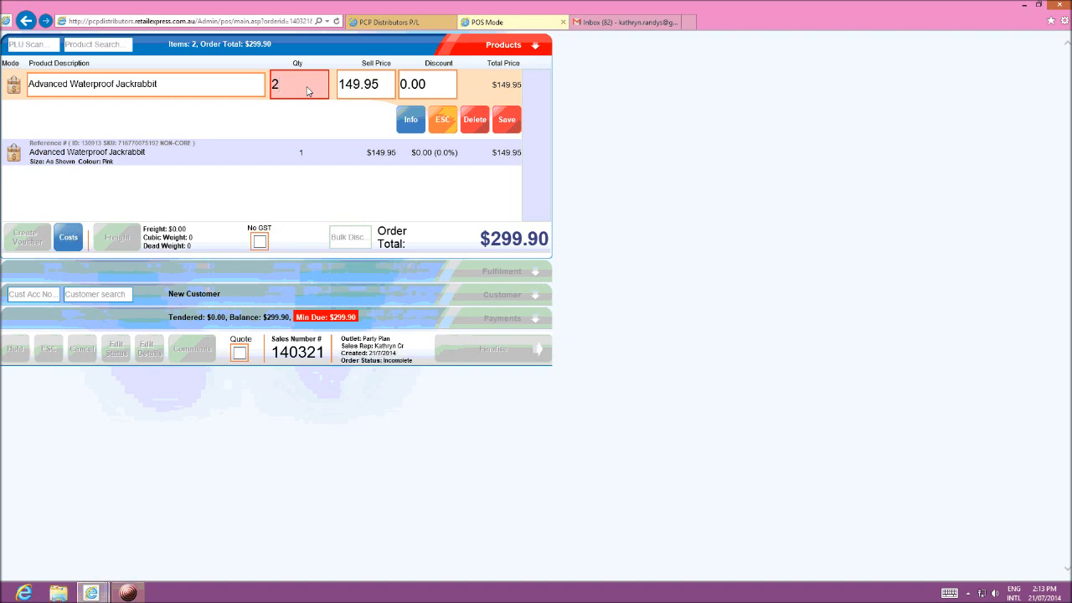
pyautogui.click(507, 120)
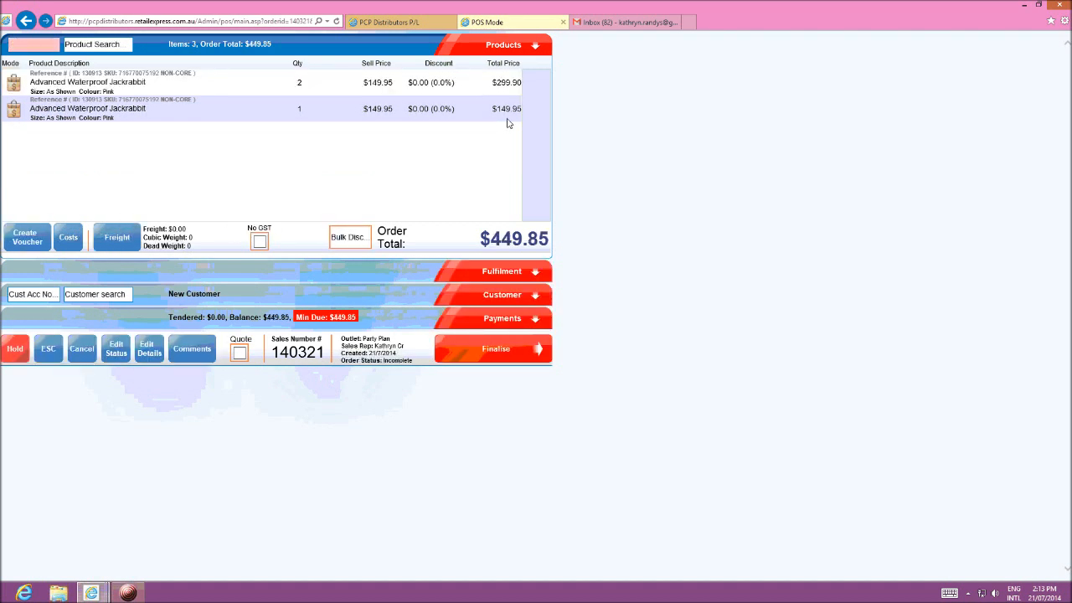
pyautogui.click(132, 593)
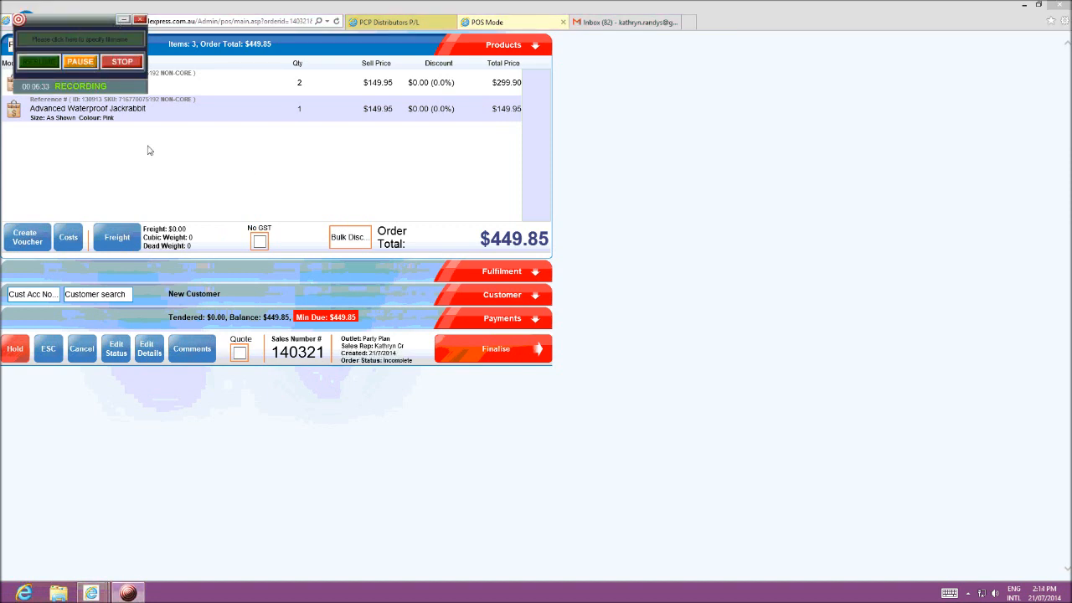
# Step: Add a total freight amount of $11 to the order and set all its items to Home Delivery fulfilment
pyautogui.click(124, 20)
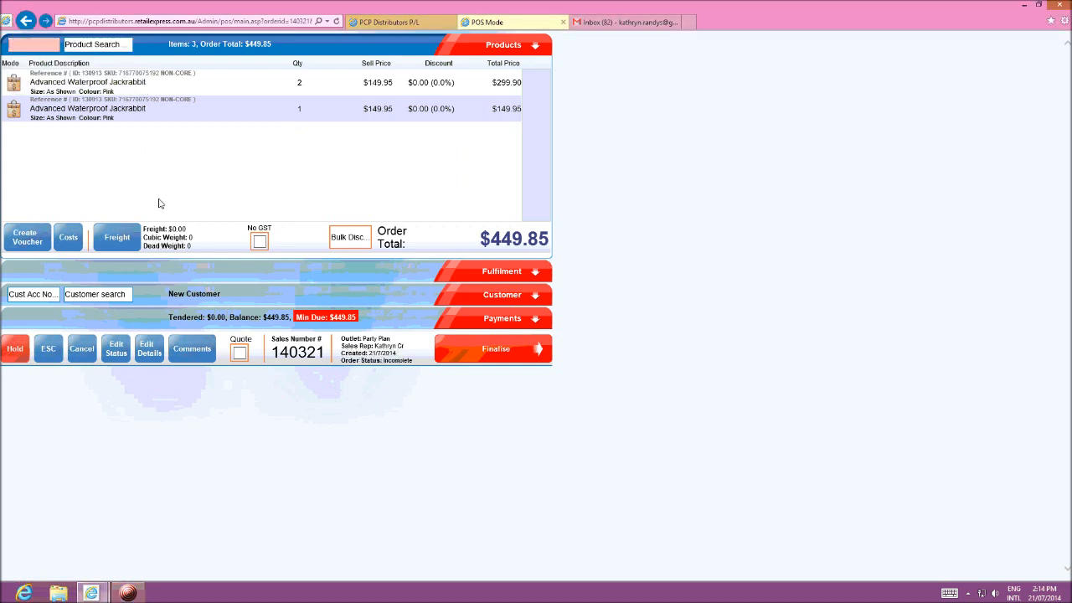
pyautogui.click(118, 239)
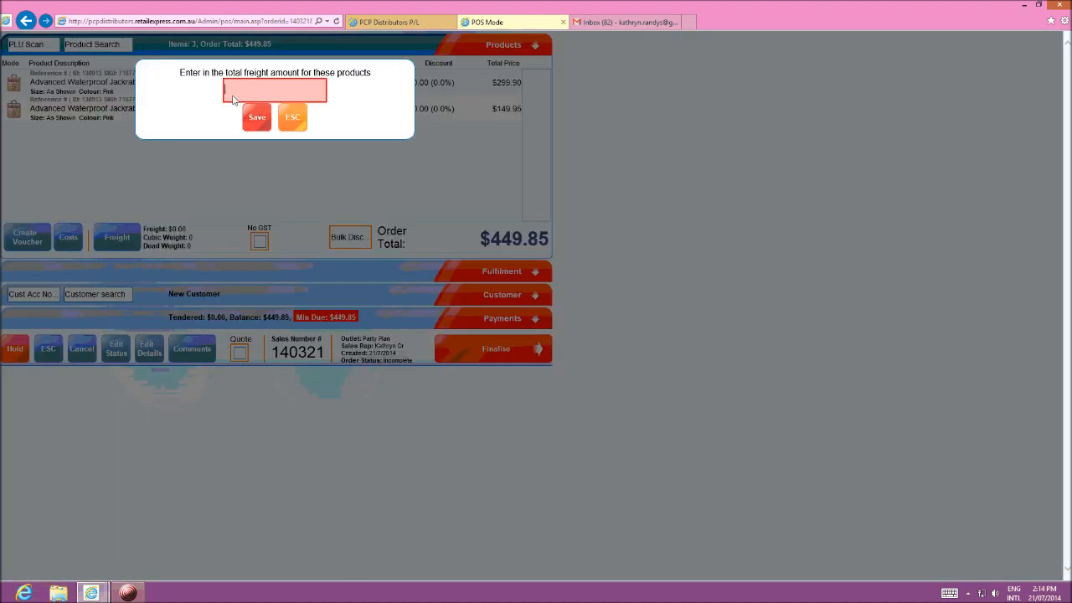
pyautogui.write('11')
pyautogui.click(254, 110)
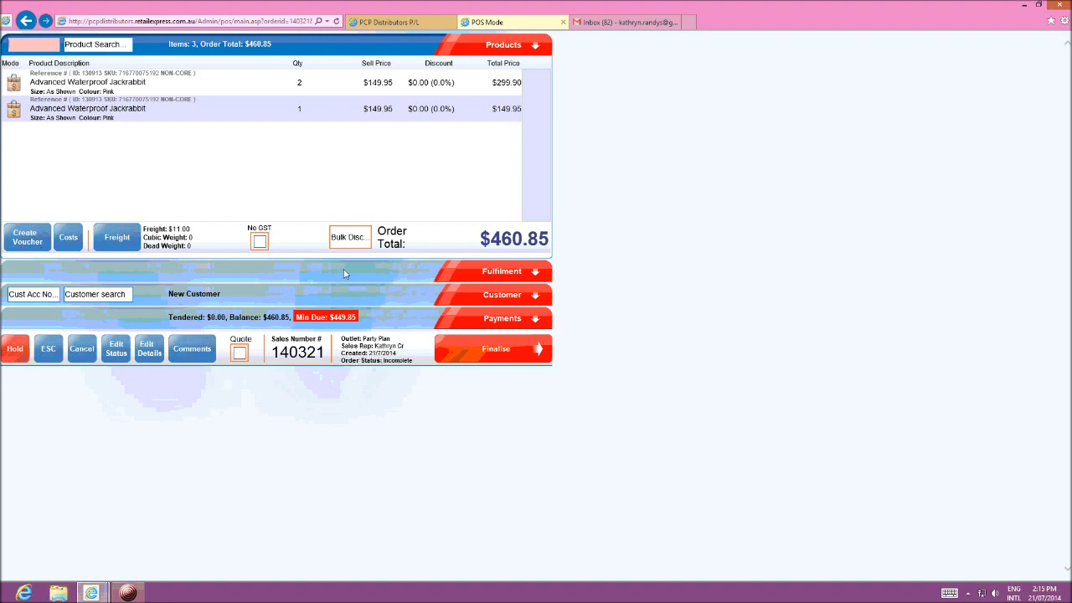
pyautogui.click(506, 273)
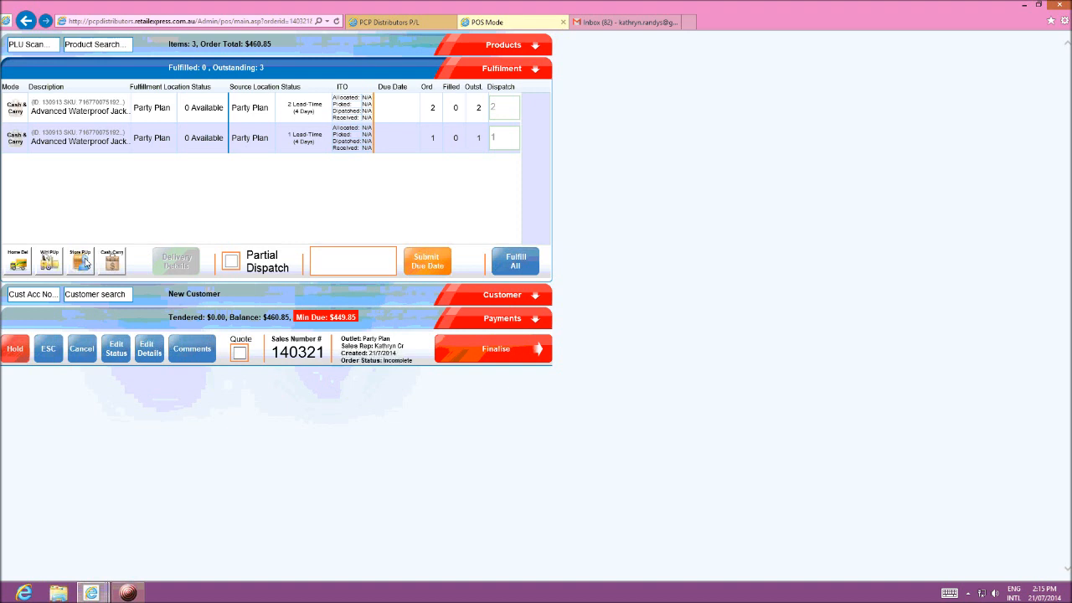
pyautogui.click(18, 263)
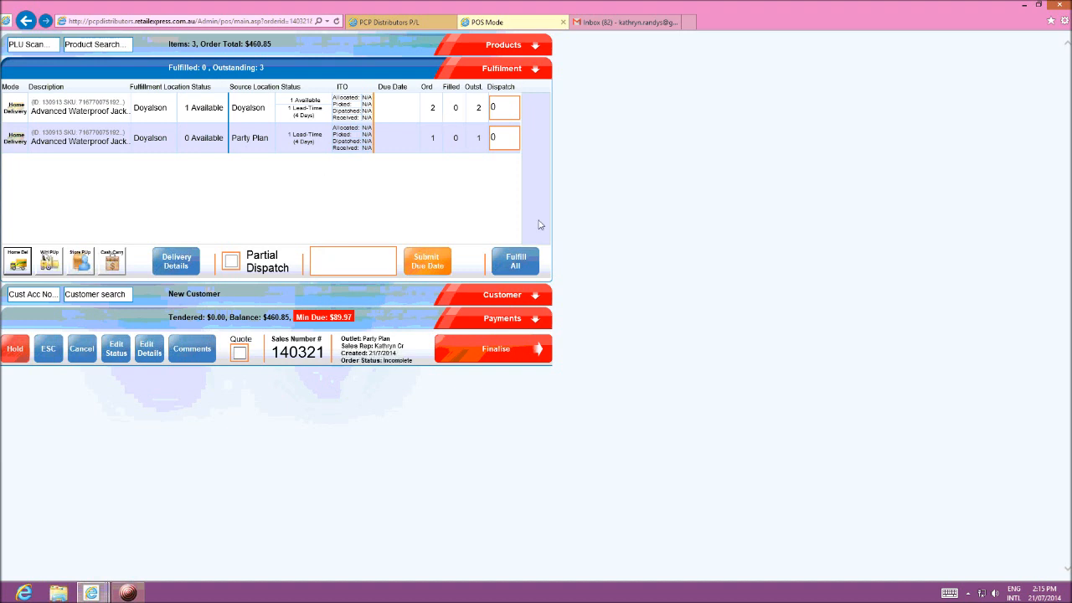
# Step: Look through the payment methods available for the order and select Cash
pyautogui.click(505, 317)
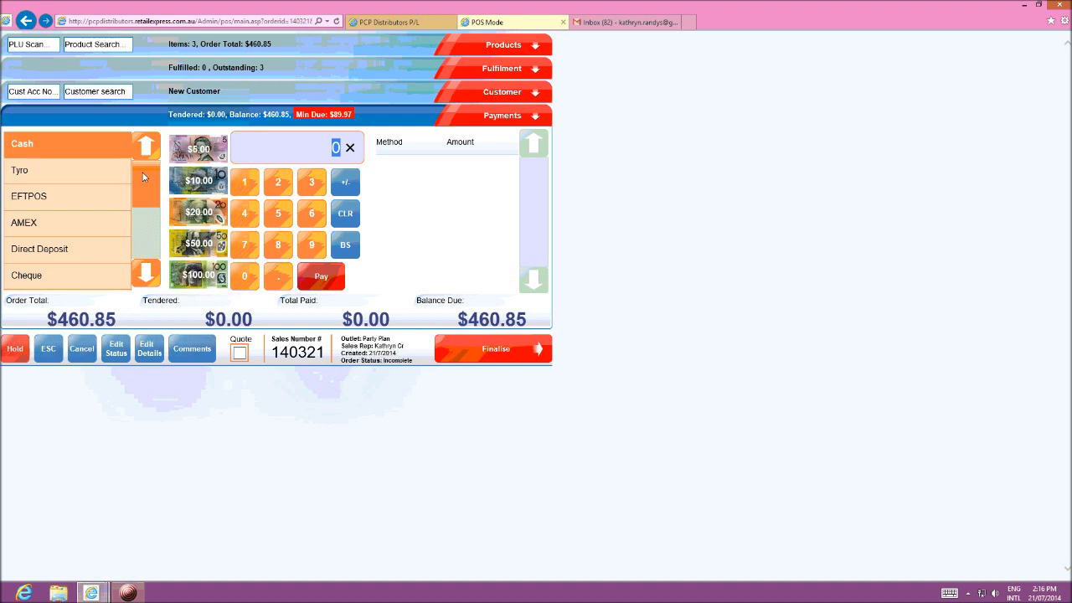
pyautogui.moveTo(142, 169); pyautogui.dragTo(148, 215)
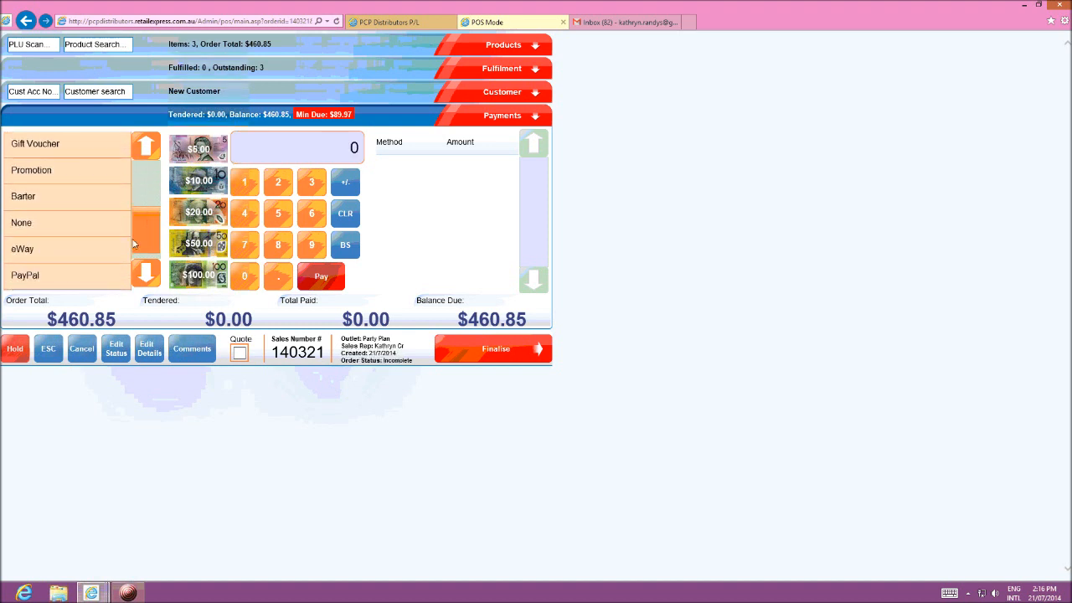
pyautogui.moveTo(147, 229); pyautogui.dragTo(146, 184)
pyautogui.click(15, 146)
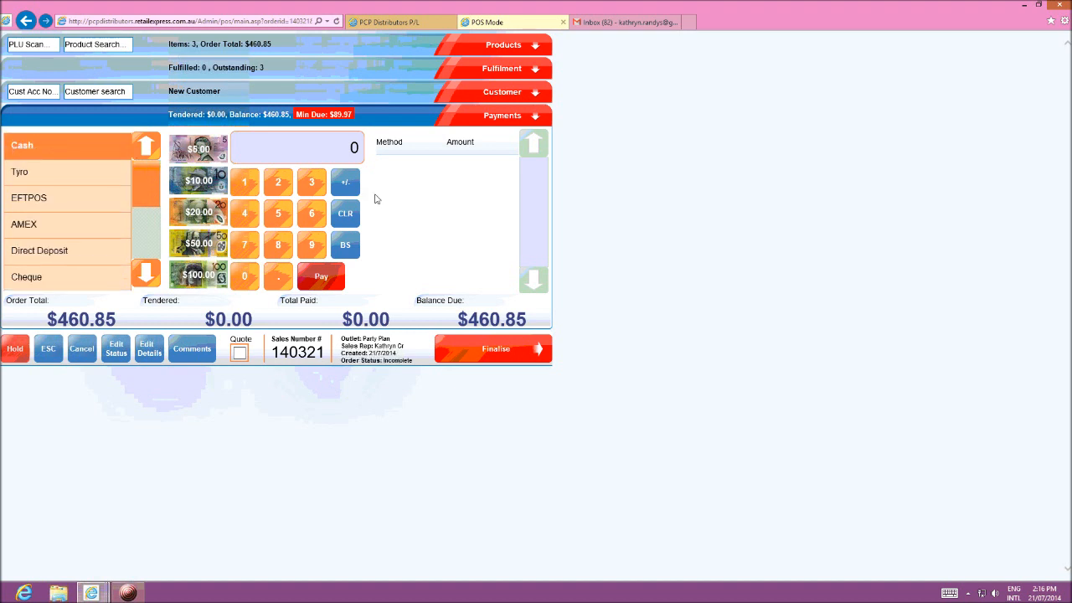
# Step: Try entering a payment amount of 100.00 with eWay as the payment method, and clear the amount
pyautogui.click(338, 147)
pyautogui.write('100.00')
pyautogui.moveTo(142, 165); pyautogui.dragTo(139, 225)
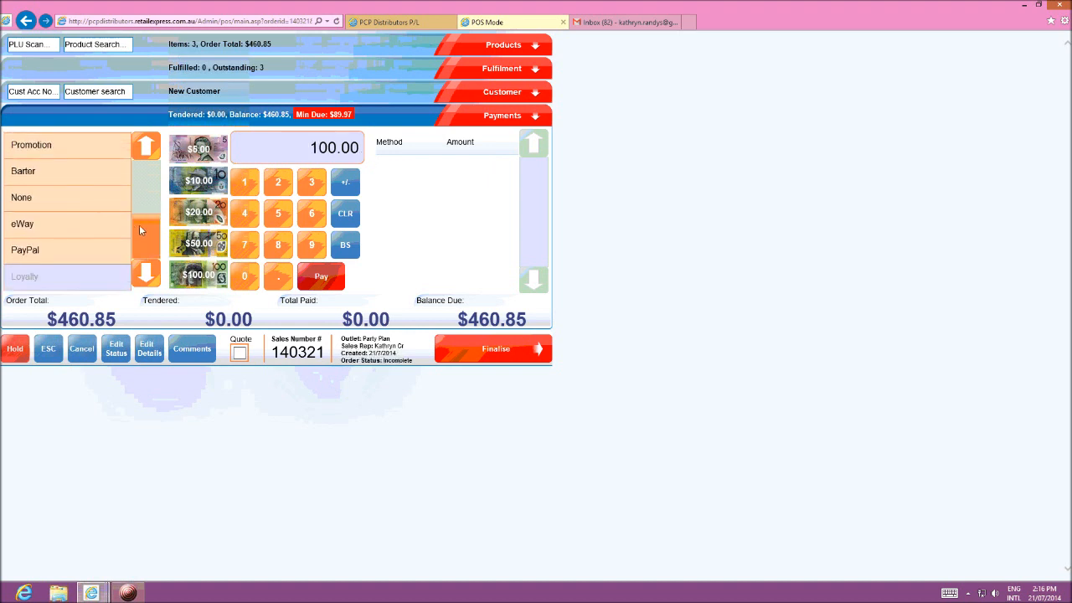
pyautogui.click(30, 225)
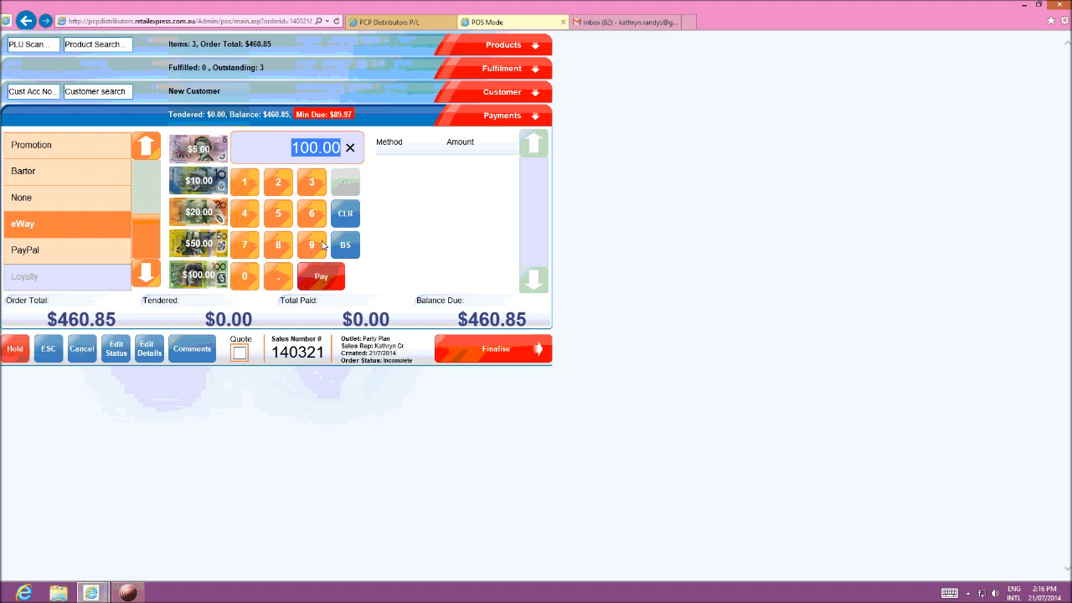
pyautogui.press('BackSpace')
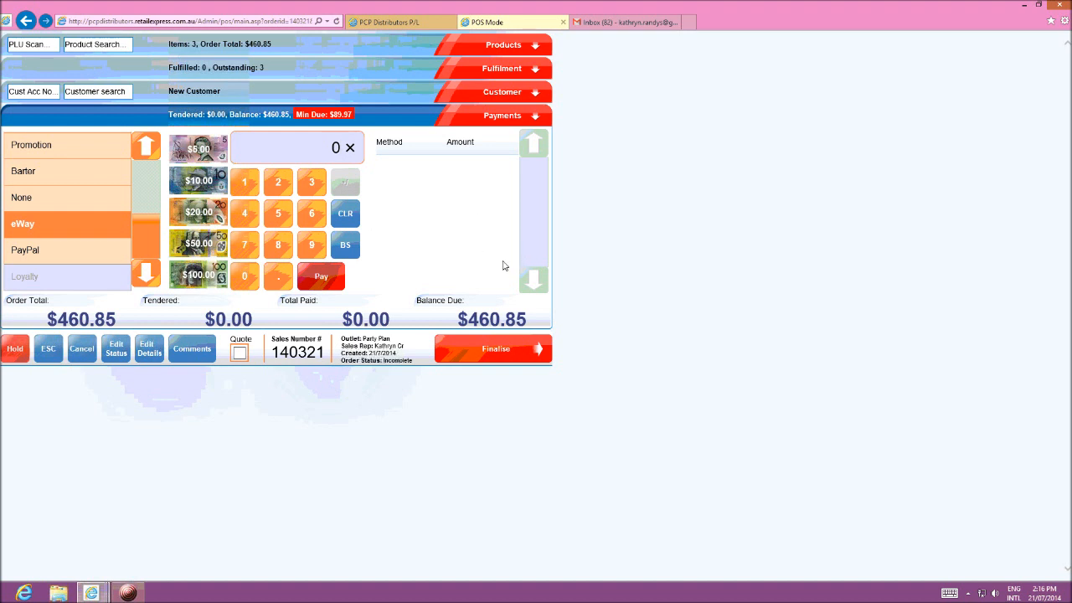
# Step: Finalise the order without payment as a lay-by and open the email form for its tax invoice
pyautogui.click(478, 356)
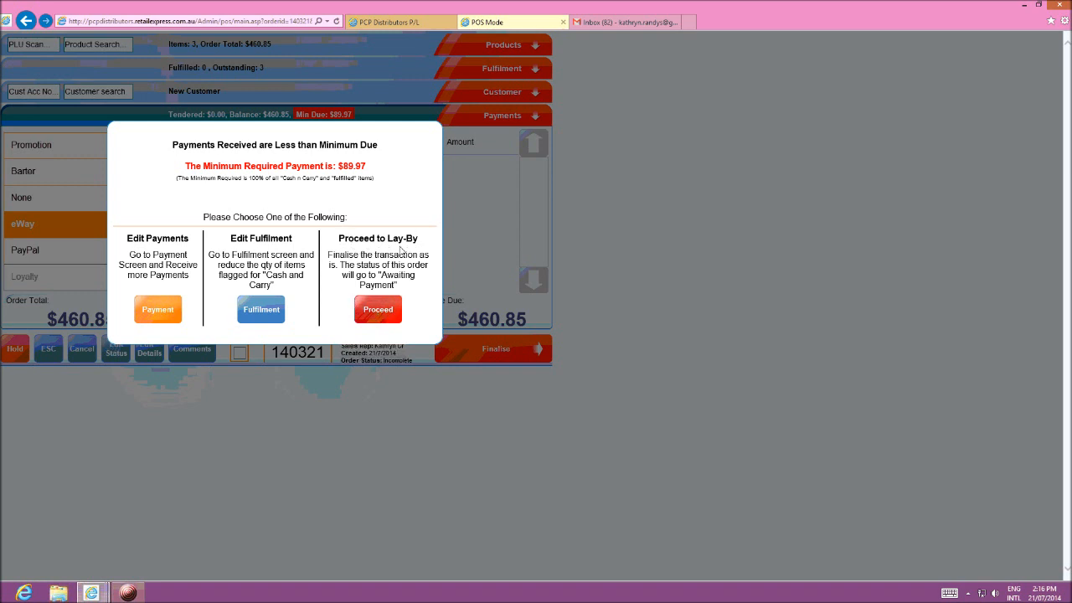
pyautogui.click(379, 310)
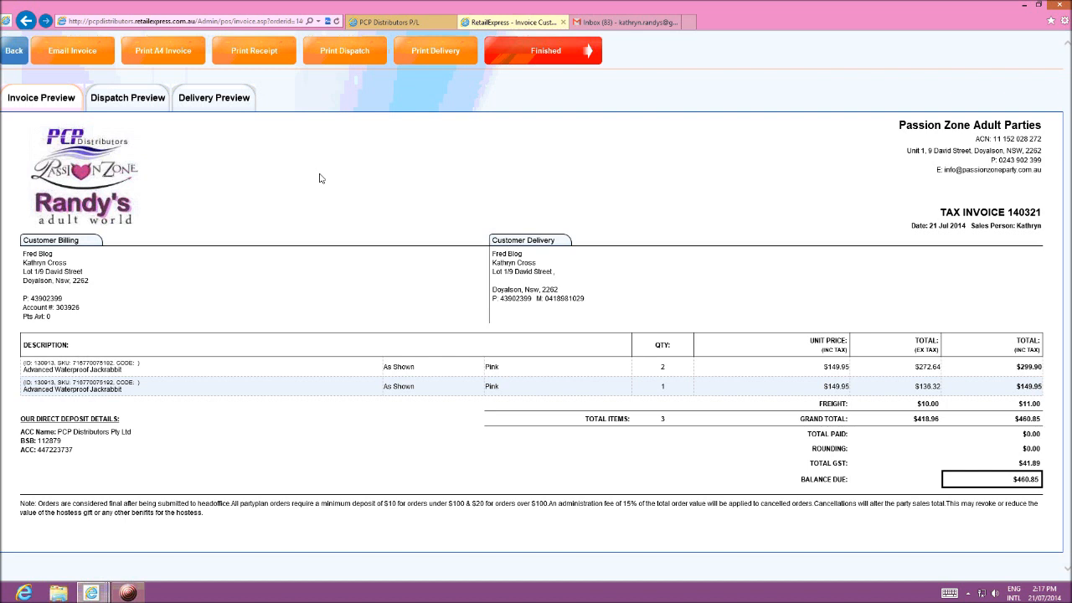
pyautogui.click(59, 50)
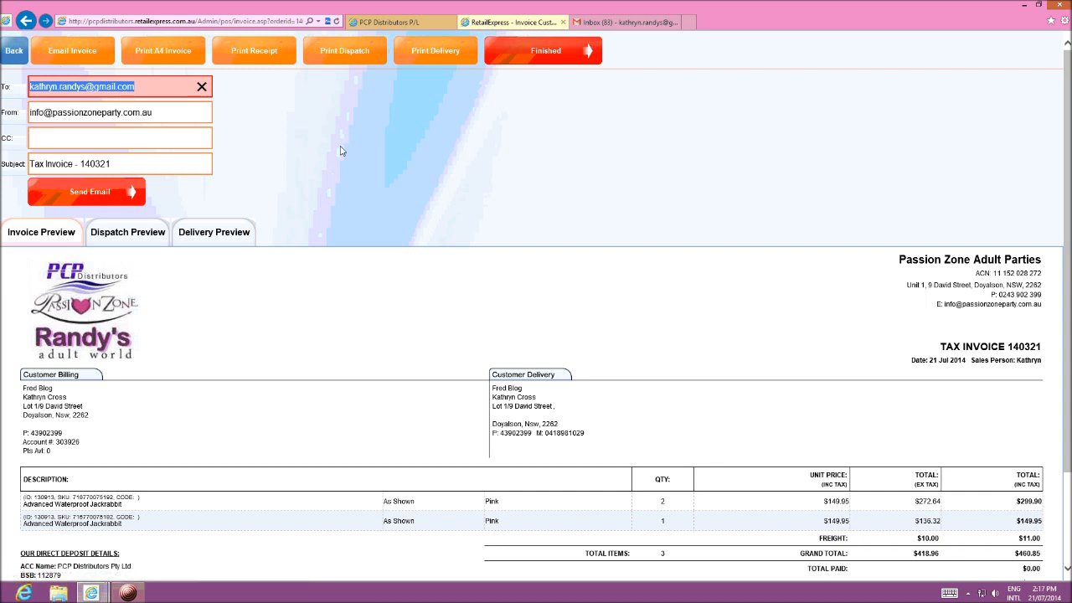
# Step: Return from the invoice to the order and delete both Advanced Waterproof Jackrabbit lines
pyautogui.click(15, 52)
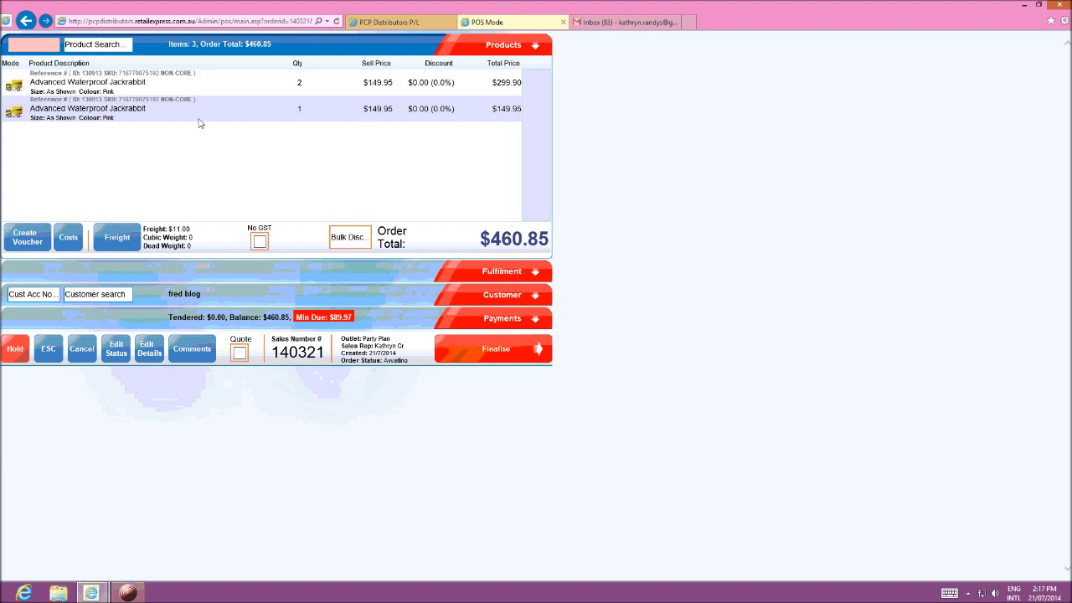
pyautogui.click(184, 115)
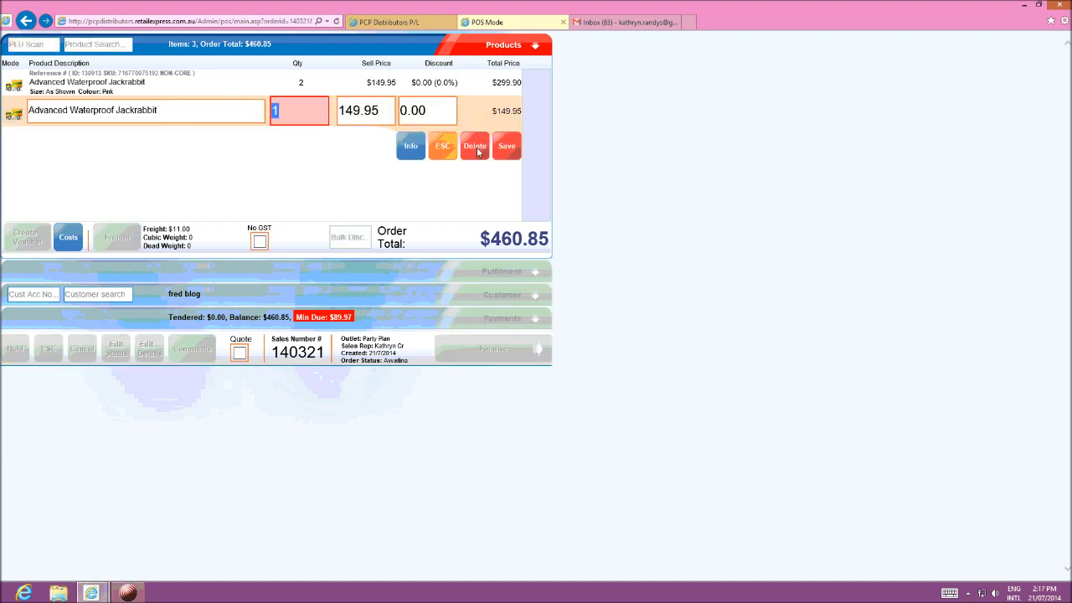
pyautogui.click(208, 87)
pyautogui.click(480, 127)
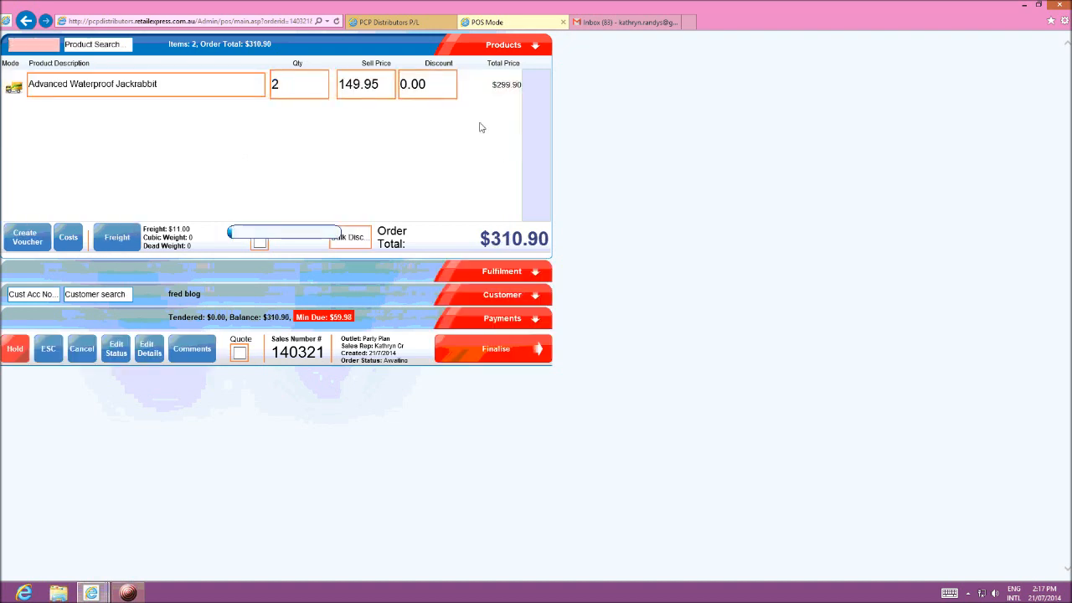
# Step: Set the order's total freight amount to 0 and save it
pyautogui.click(113, 239)
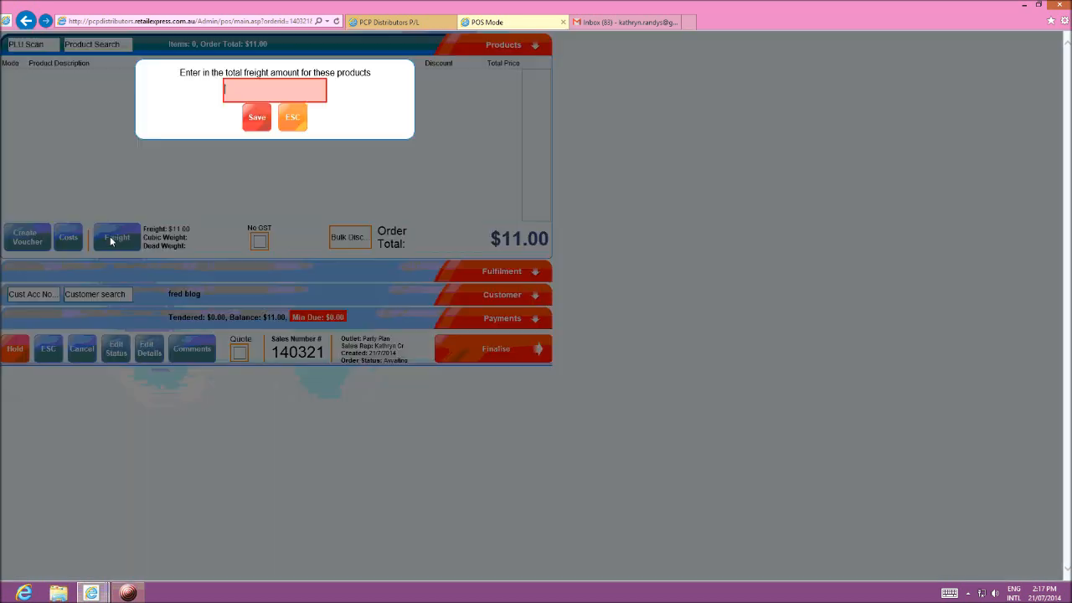
pyautogui.click(288, 90)
pyautogui.write('0')
pyautogui.click(260, 118)
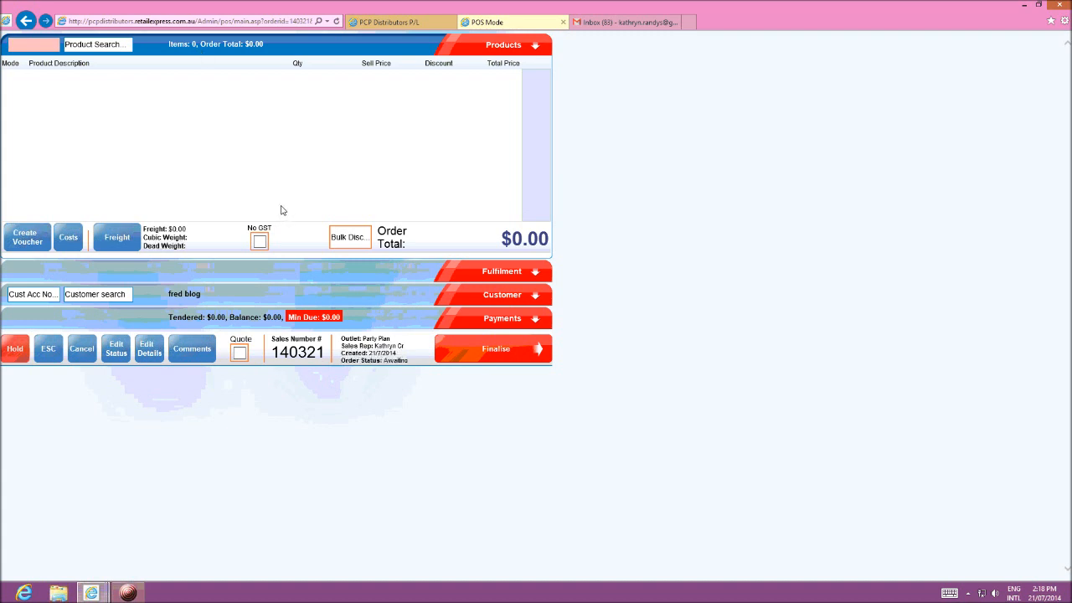
# Step: Escape the emptied transaction without finalising it, and escape the login for a new sale
pyautogui.click(48, 349)
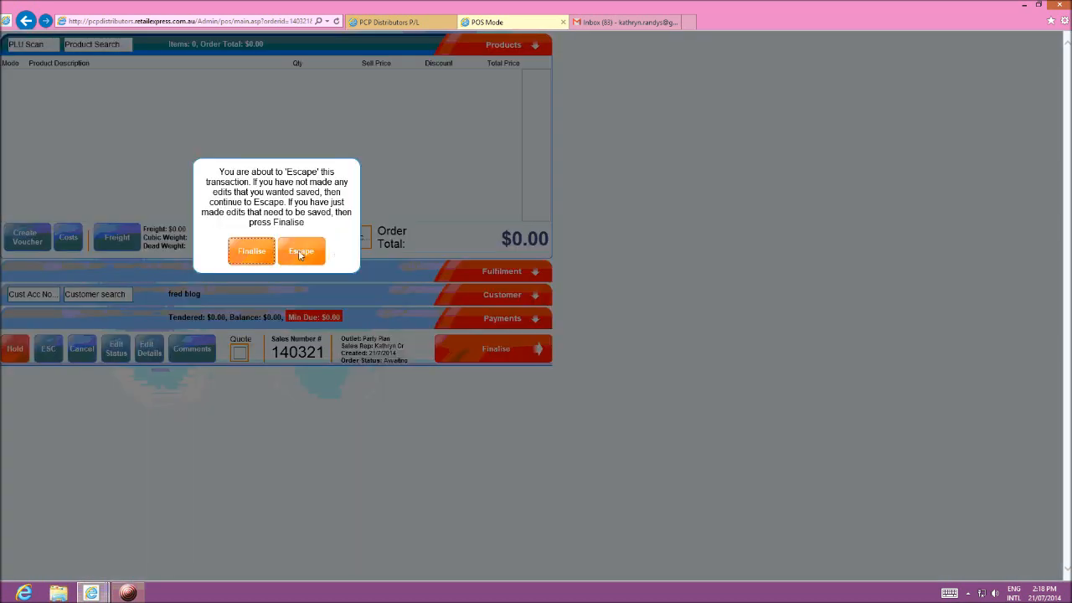
pyautogui.click(300, 253)
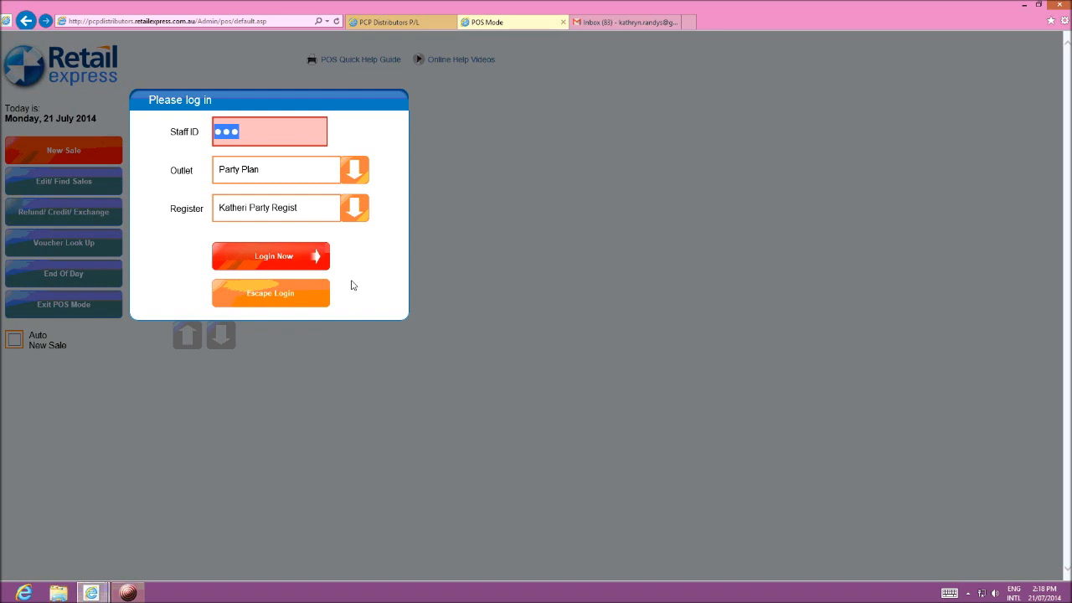
pyautogui.click(265, 295)
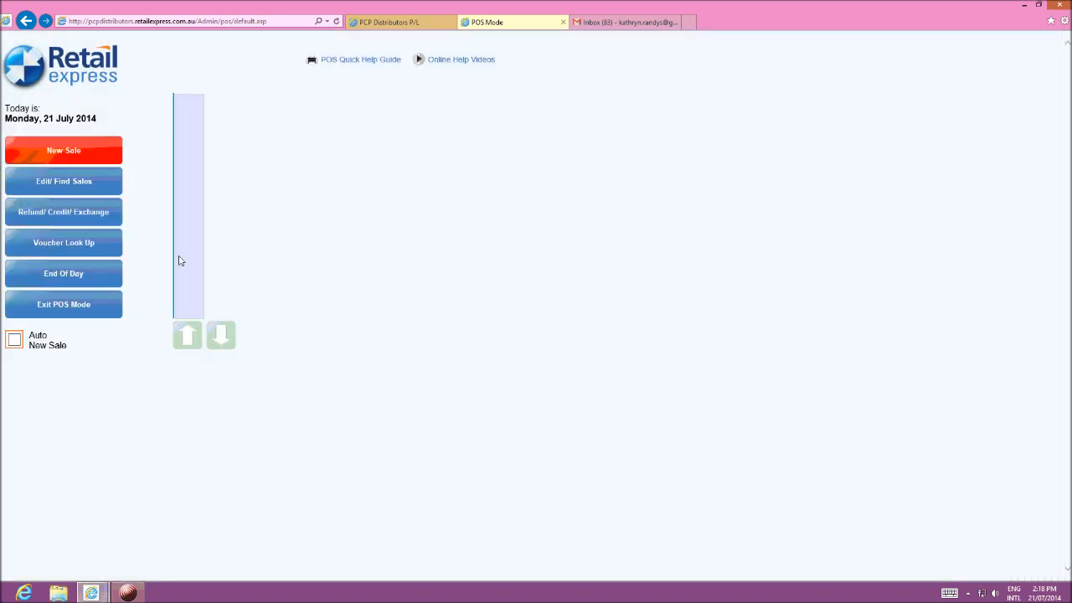
# Step: Open an existing sale for editing by its sales number, logging in to the Party Plan outlet, and view its payments
pyautogui.click(62, 185)
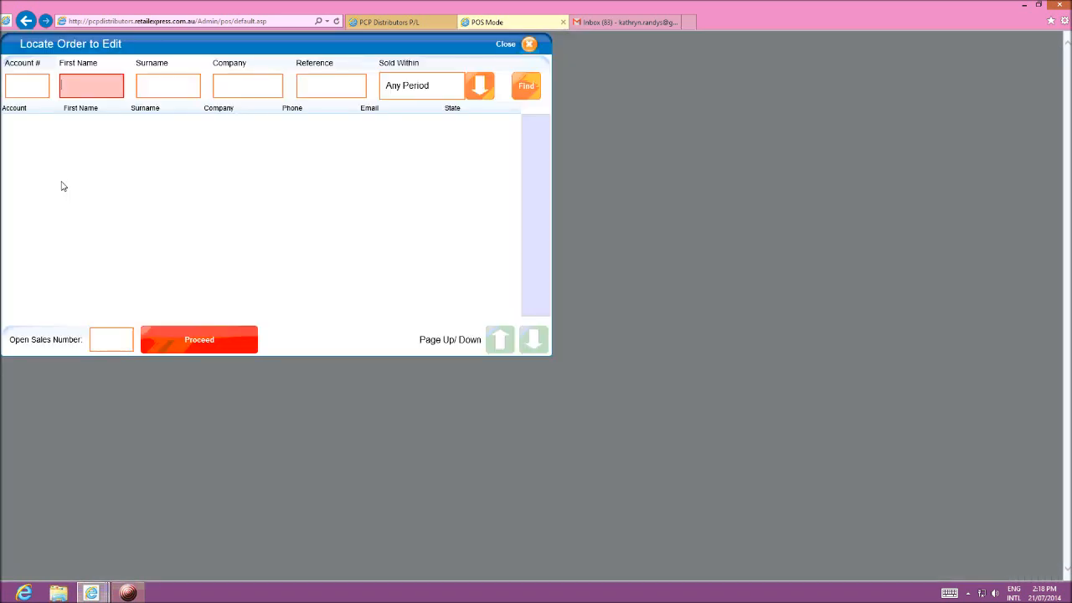
pyautogui.click(105, 344)
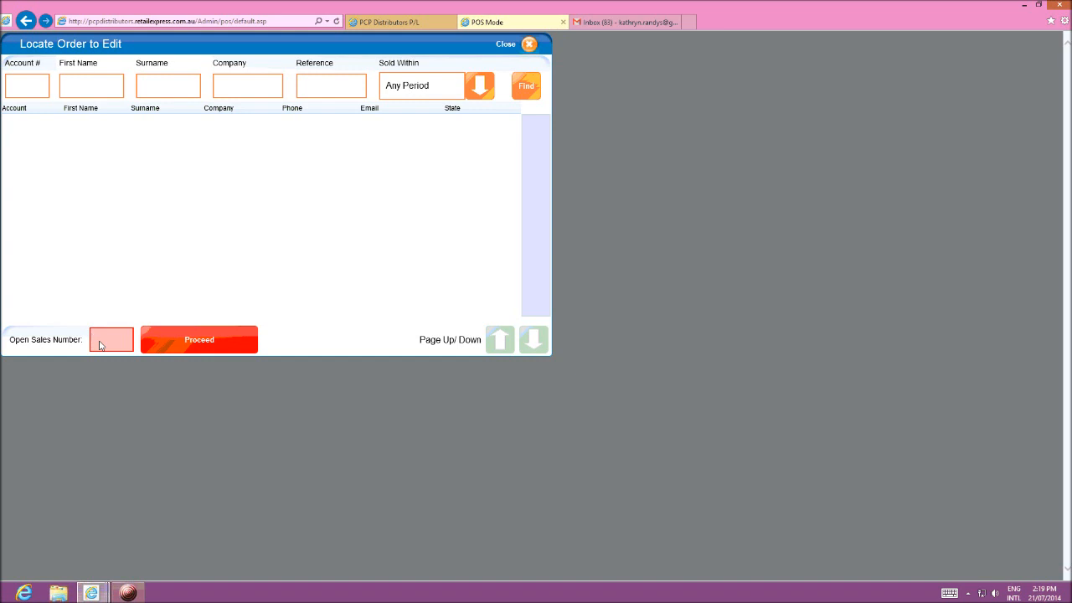
pyautogui.write('140296')
pyautogui.click(188, 342)
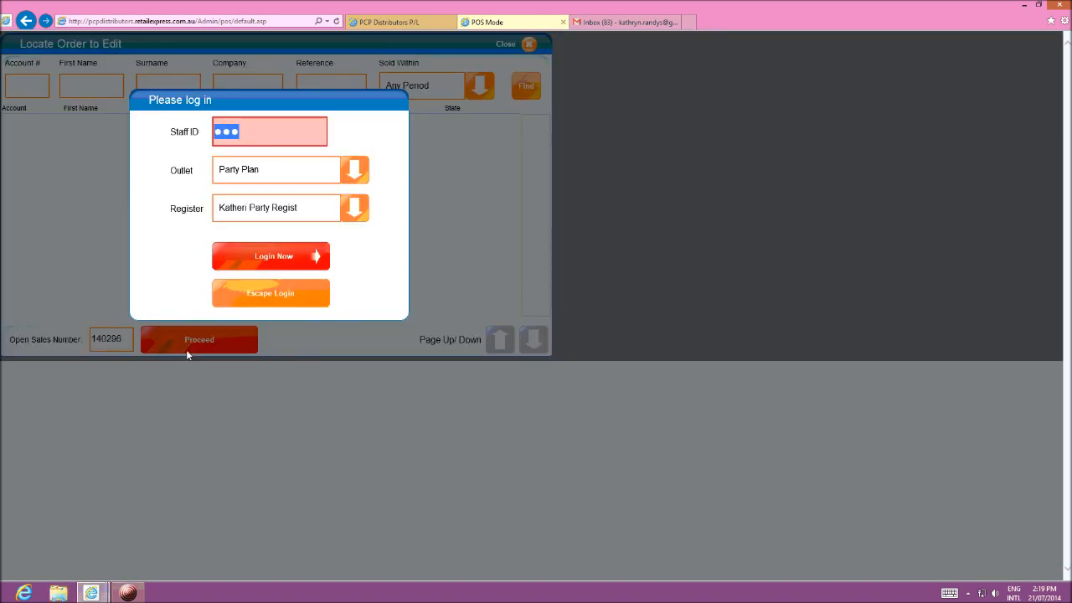
pyautogui.click(268, 259)
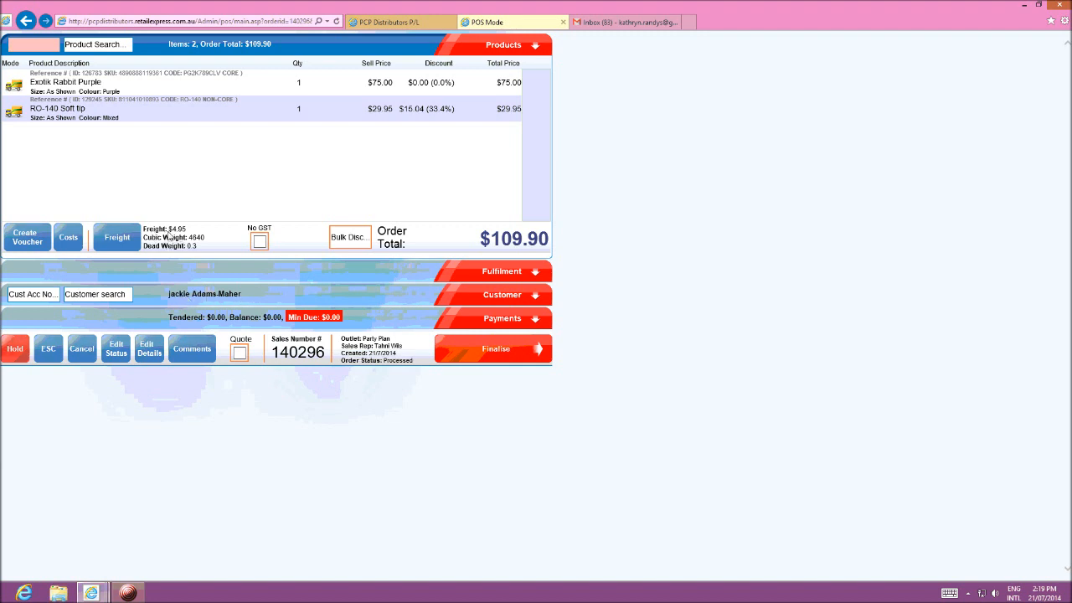
pyautogui.click(489, 320)
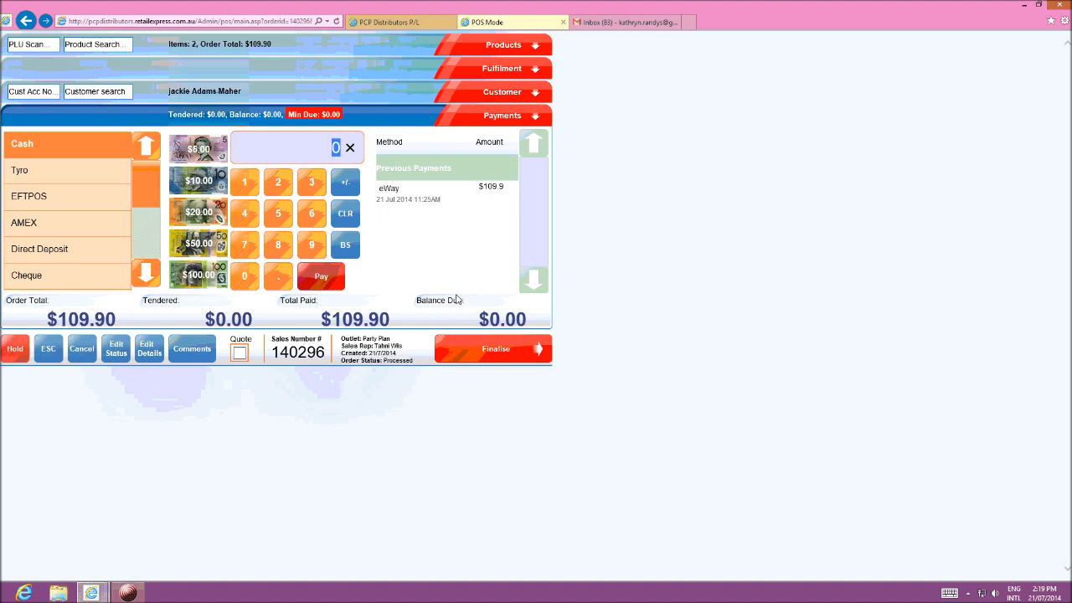
pyautogui.click(130, 593)
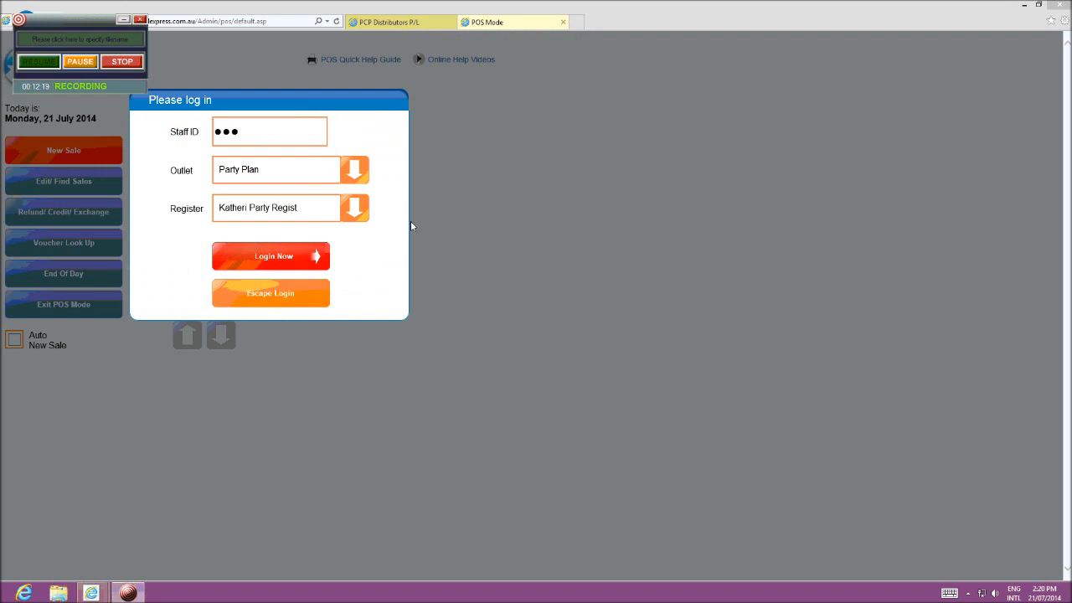
# Step: Switch to the PCP Distributors back office and open the Sales Report (Limited)
pyautogui.click(374, 25)
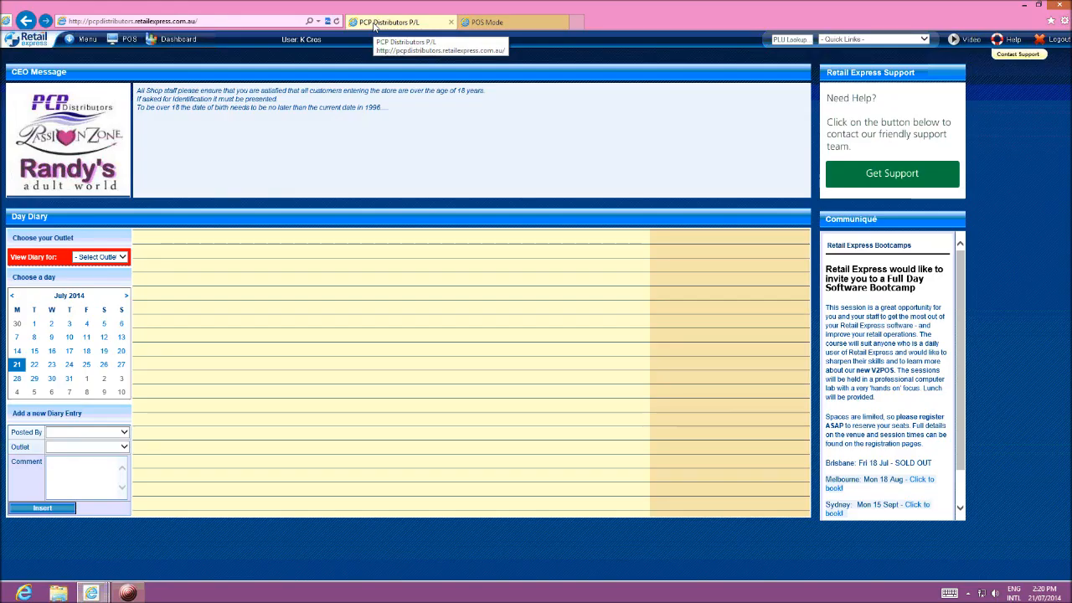
pyautogui.click(87, 39)
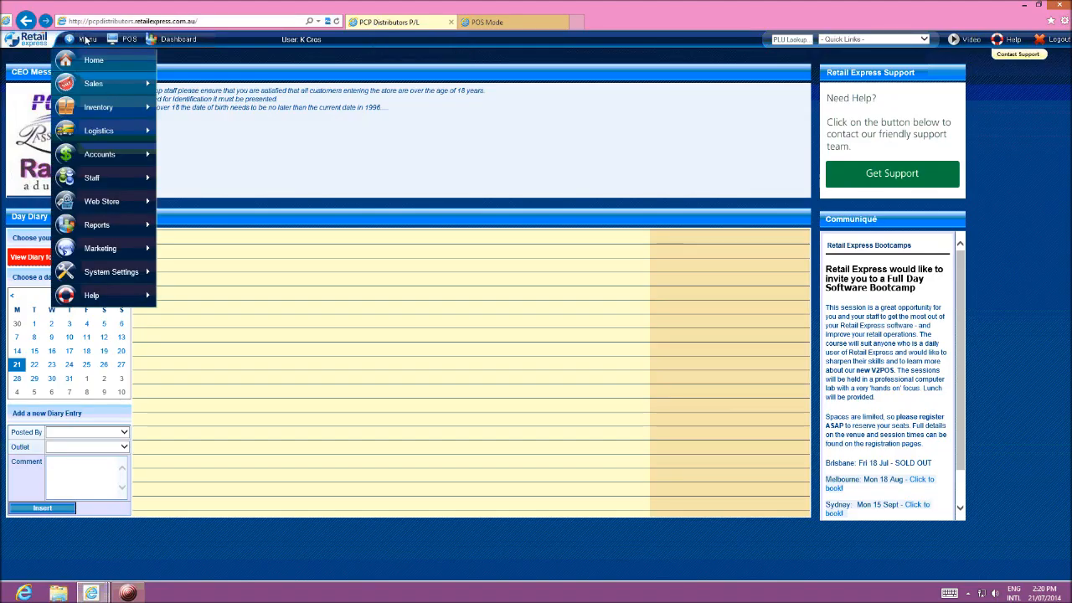
pyautogui.moveTo(92, 87)
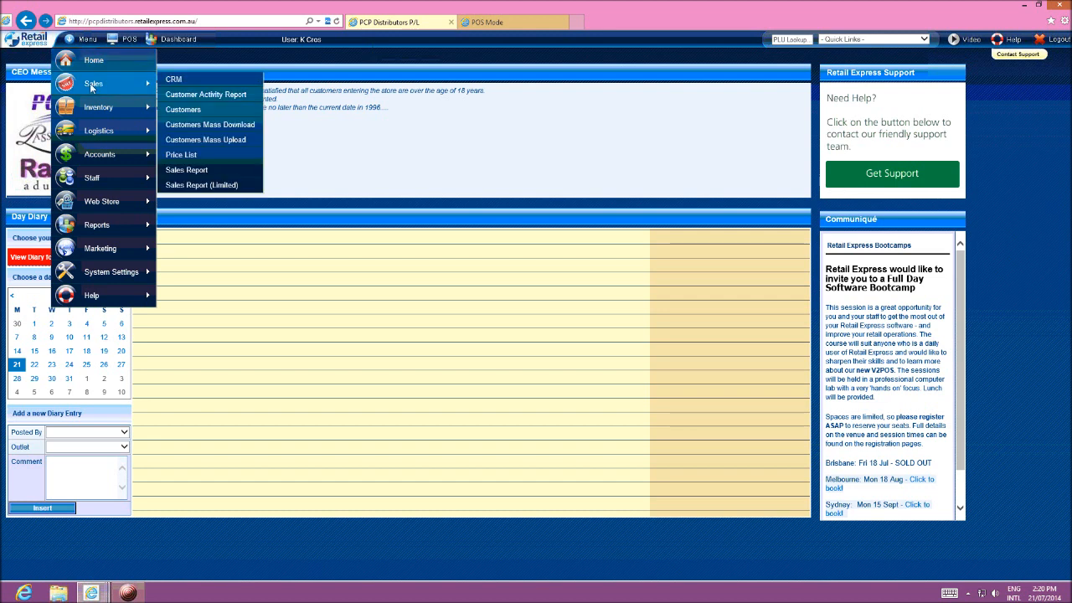
pyautogui.click(184, 186)
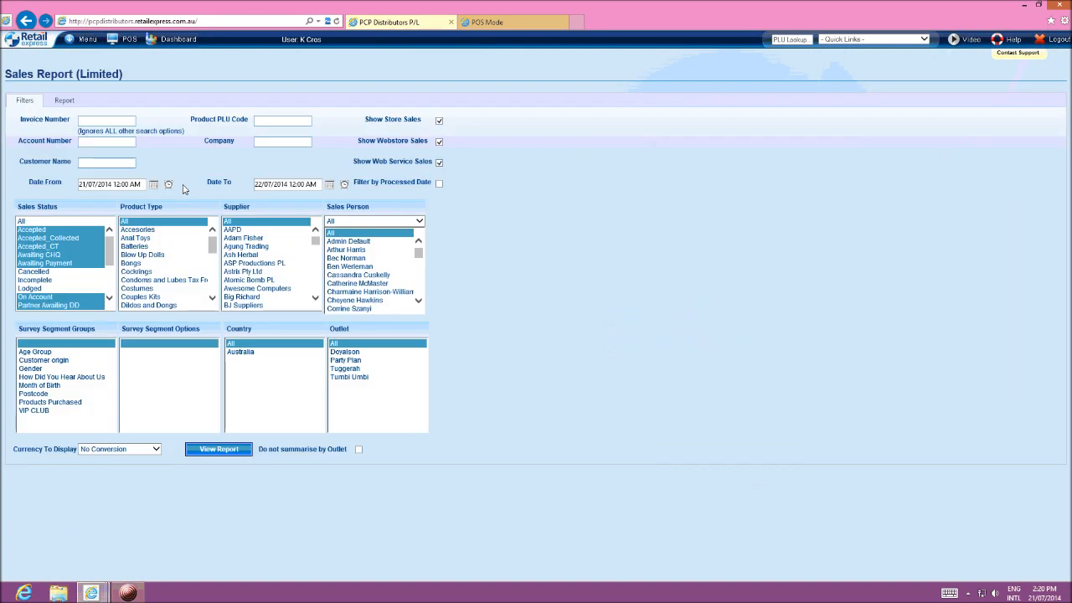
# Step: Filter the sales report by the consultant's name as the company and set its start date to 10/07/2014
pyautogui.click(261, 144)
pyautogui.click(80, 184)
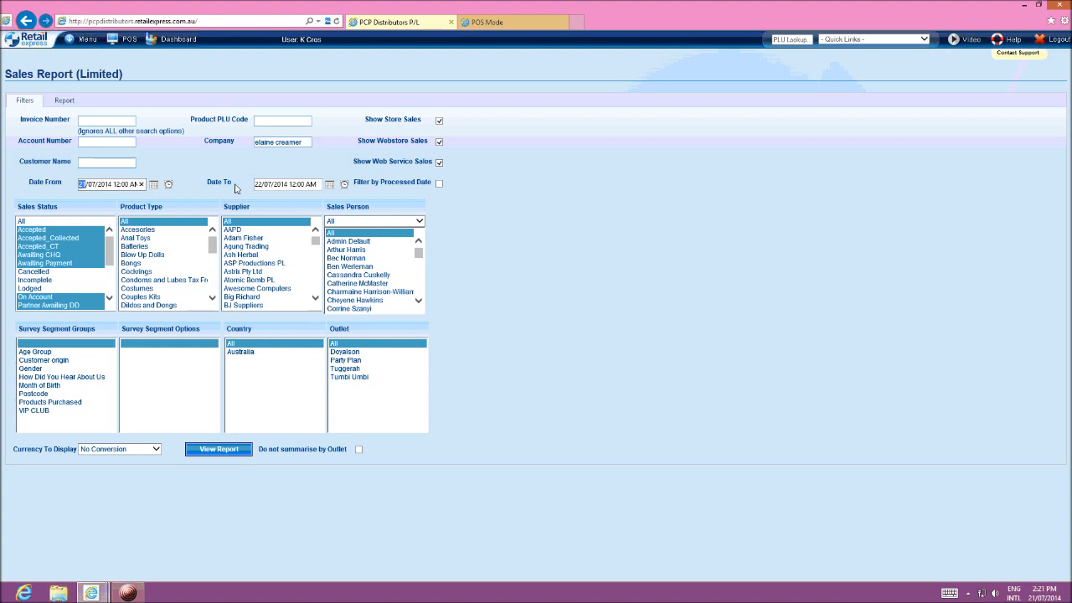
pyautogui.press('Delete')
pyautogui.write('0')
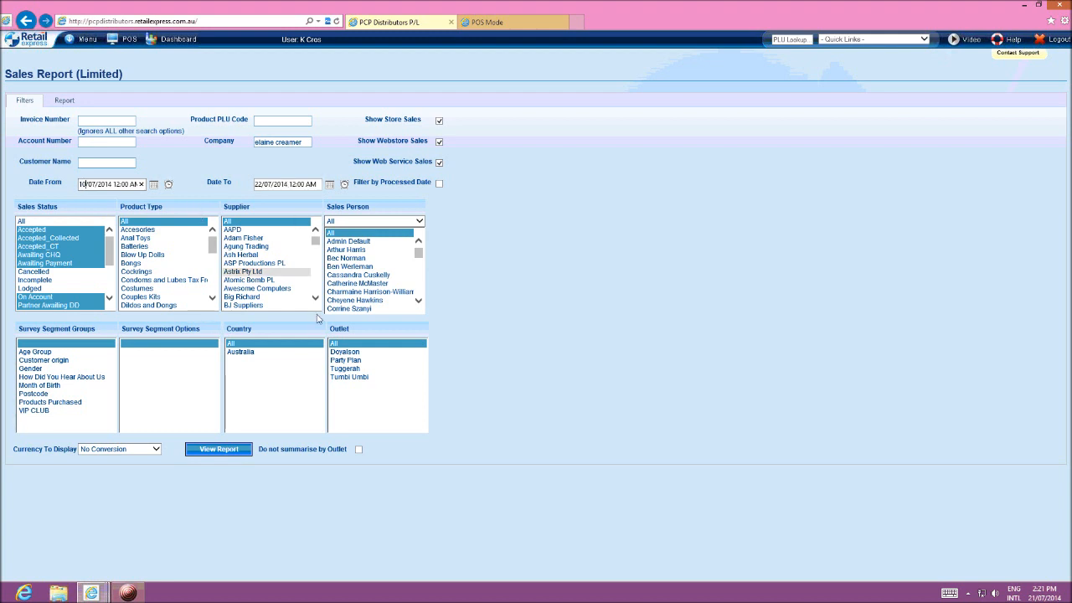
# Step: Limit the sales report to the Party Plan outlet, run it, and expand the outlet's row to list its individual invoices
pyautogui.click(349, 362)
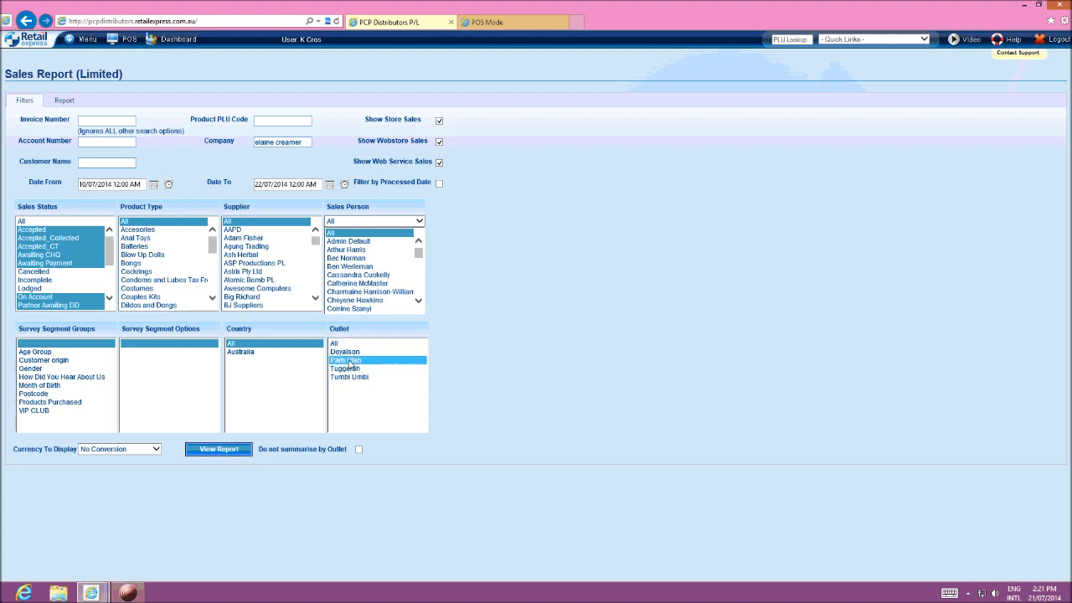
pyautogui.click(229, 450)
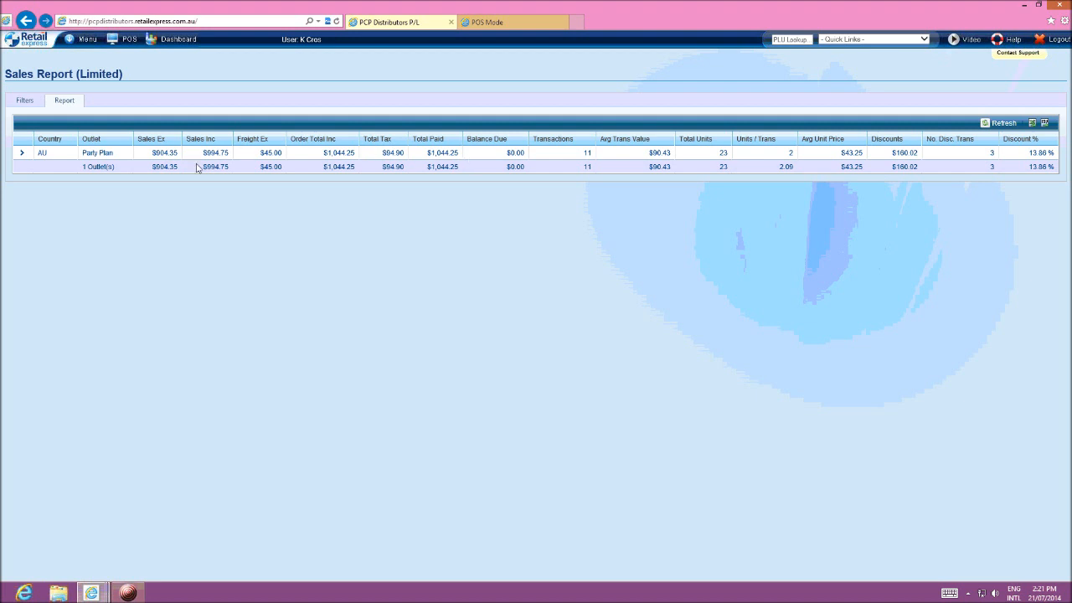
pyautogui.click(22, 154)
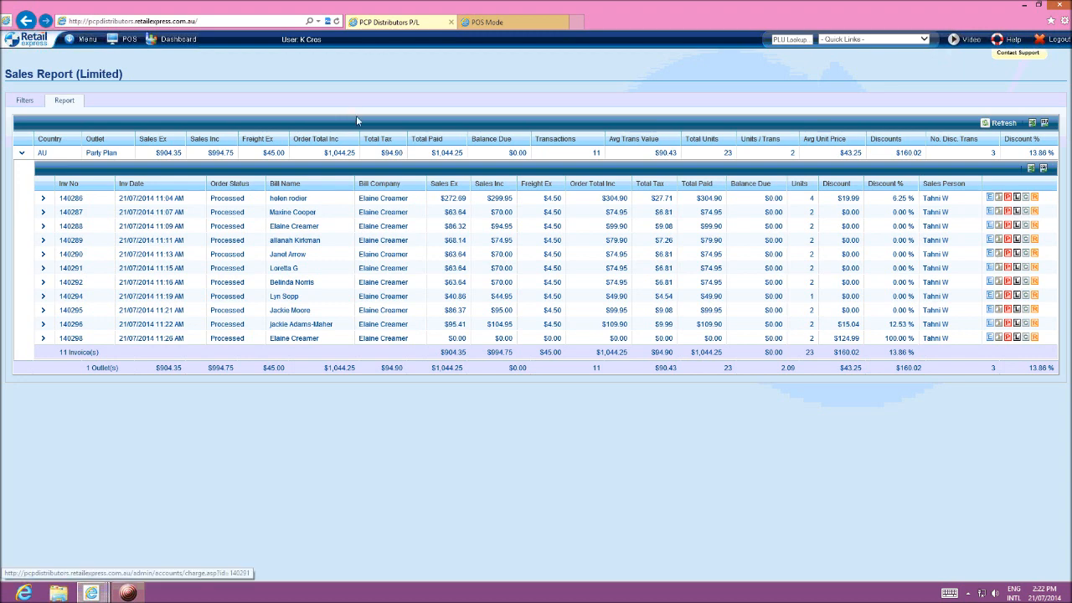
# Step: Leave the sales report and return to the back office home page
pyautogui.click(89, 44)
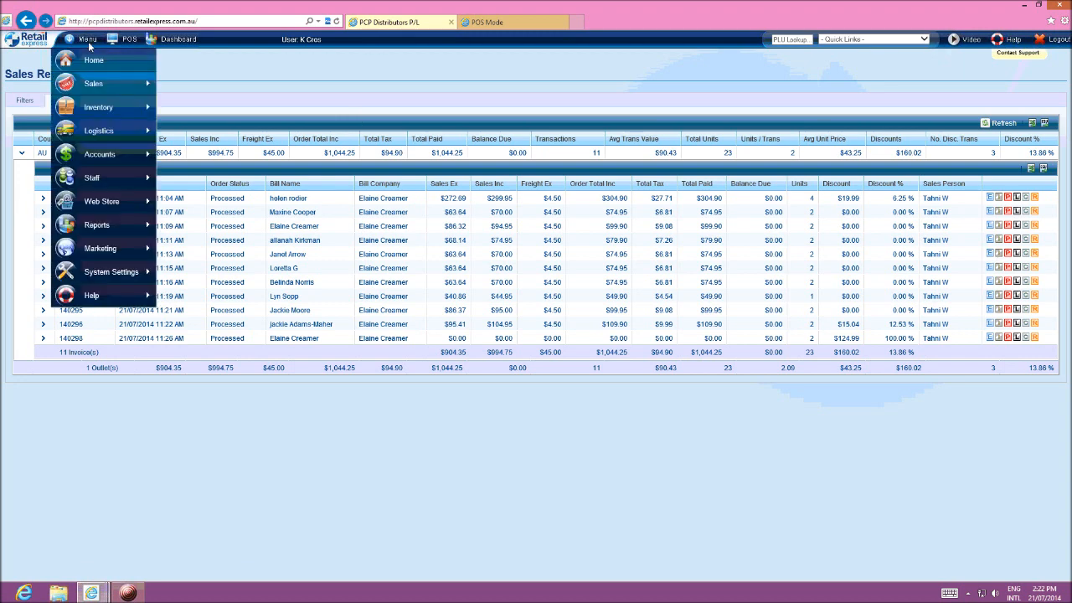
pyautogui.click(93, 61)
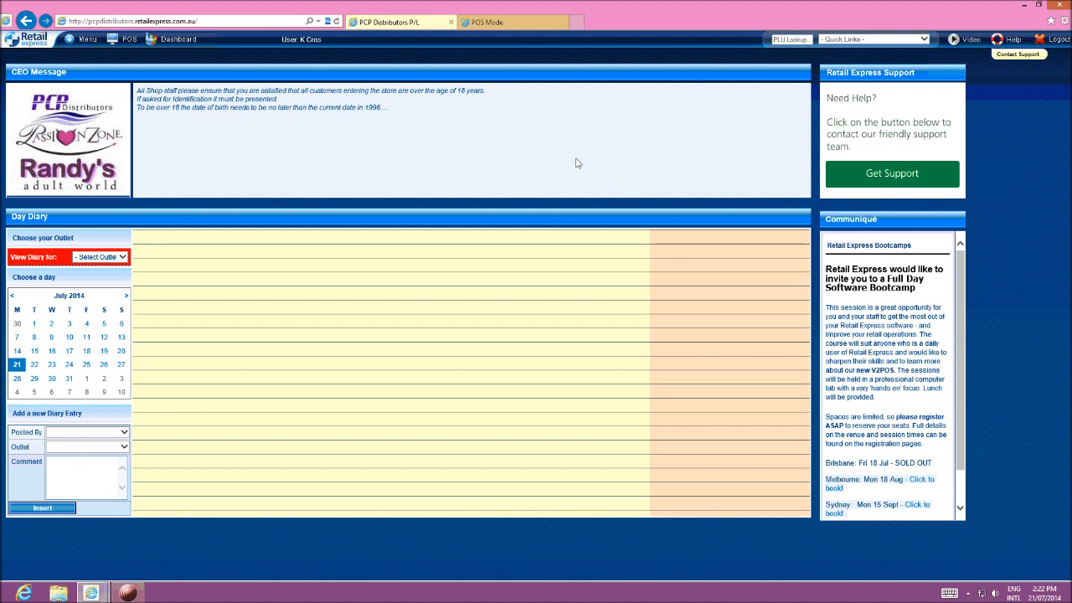
pyautogui.click(129, 594)
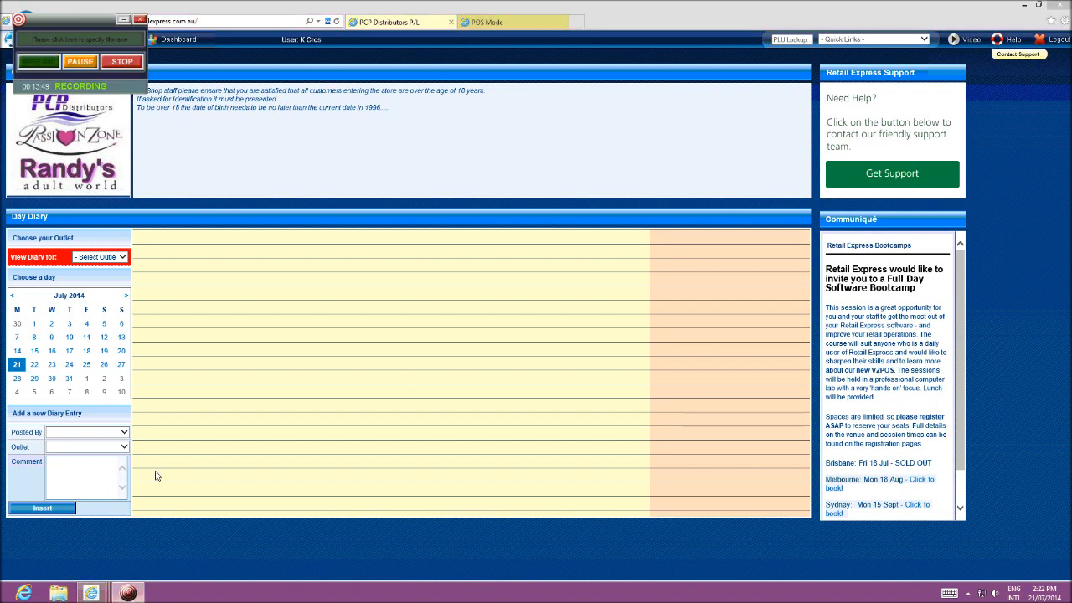